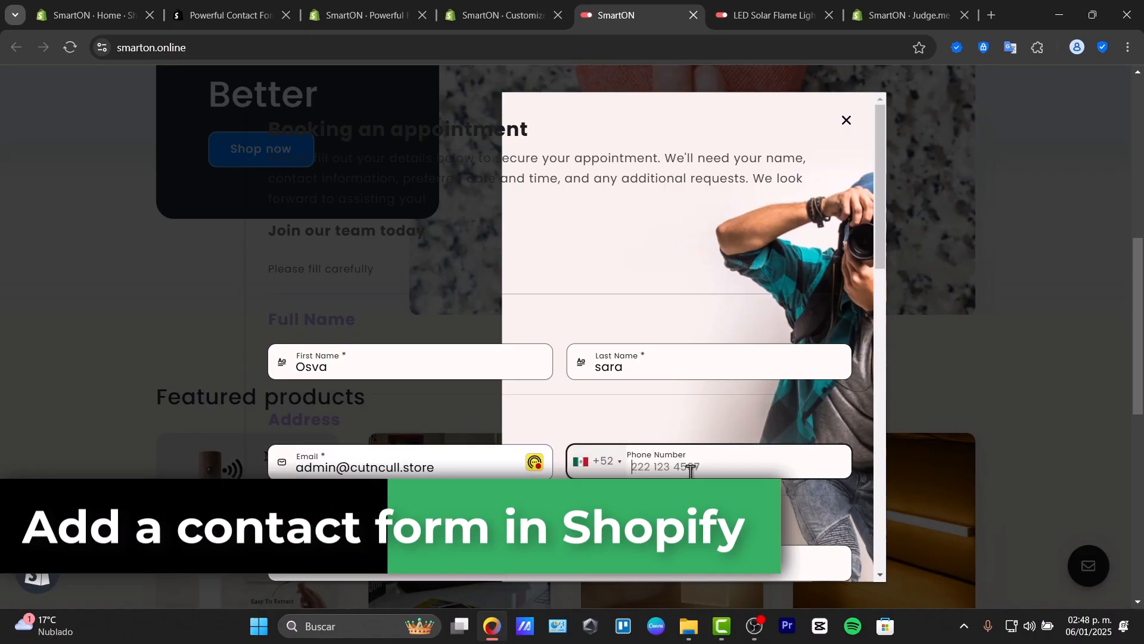
- Fill in the booking form's address fields: street address, city, state and postal code
{"action": "scroll", "coordinate": [533, 321], "scroll_direction": "down", "scroll_amount": 4}
{"action": "left_click", "coordinate": [534, 322]}
{"action": "type", "text": "perifiero sur"}
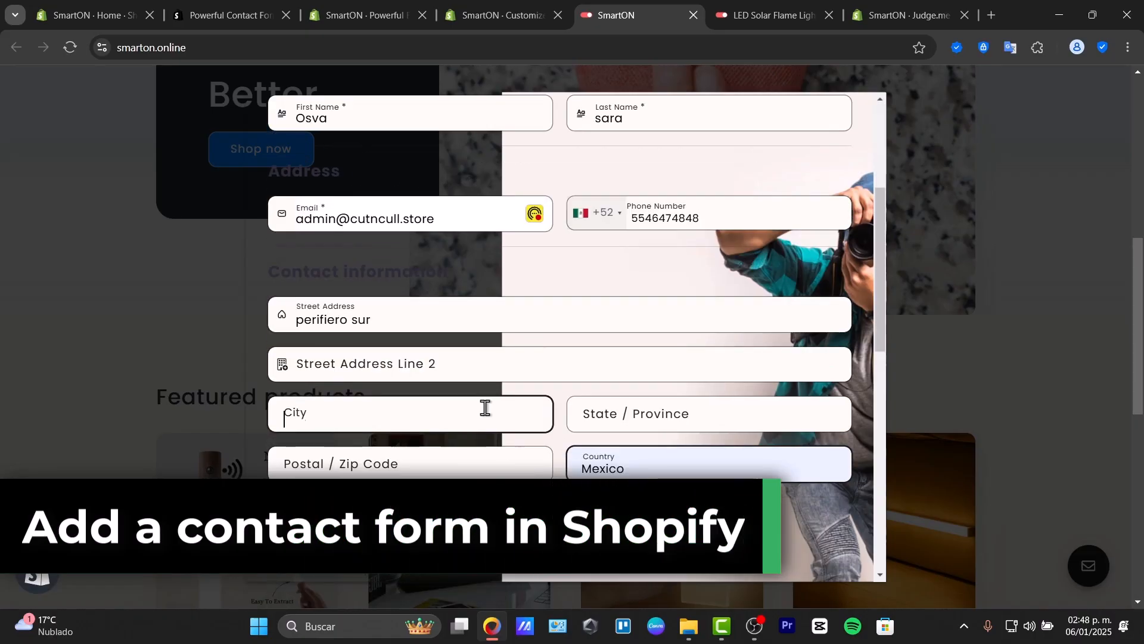
{"action": "left_click", "coordinate": [486, 405]}
{"action": "type", "text": "mexico city"}
{"action": "left_click", "coordinate": [743, 399]}
{"action": "type", "text": "df"}
{"action": "left_click", "coordinate": [469, 474]}
{"action": "type", "text": "14337"}
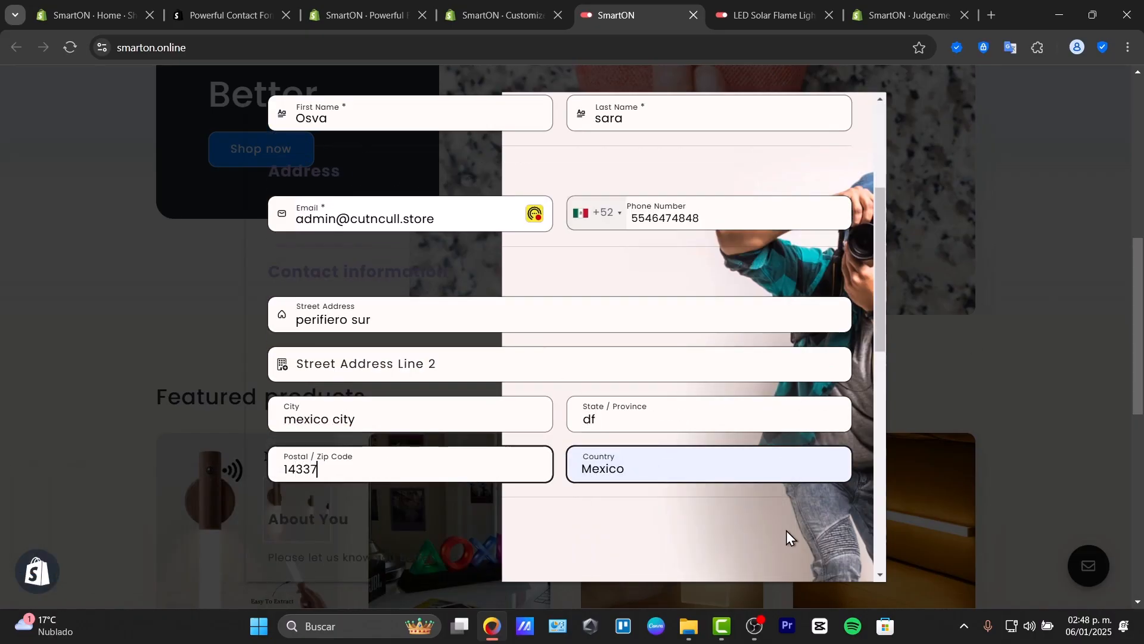
- Submit the completed booking form and copy the SMART10 discount code from its thank-you message
{"action": "scroll", "coordinate": [783, 531], "scroll_direction": "down", "scroll_amount": 10}
{"action": "left_click", "coordinate": [393, 241]}
{"action": "left_click", "coordinate": [300, 549]}
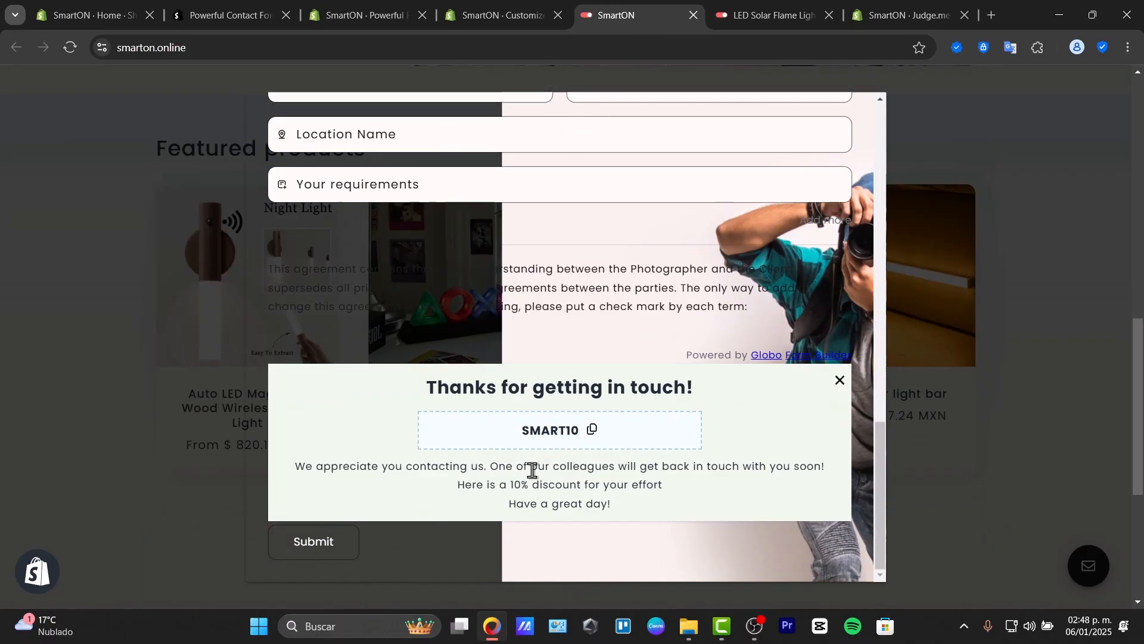
{"action": "left_click", "coordinate": [594, 431]}
{"action": "left_click", "coordinate": [296, 557]}
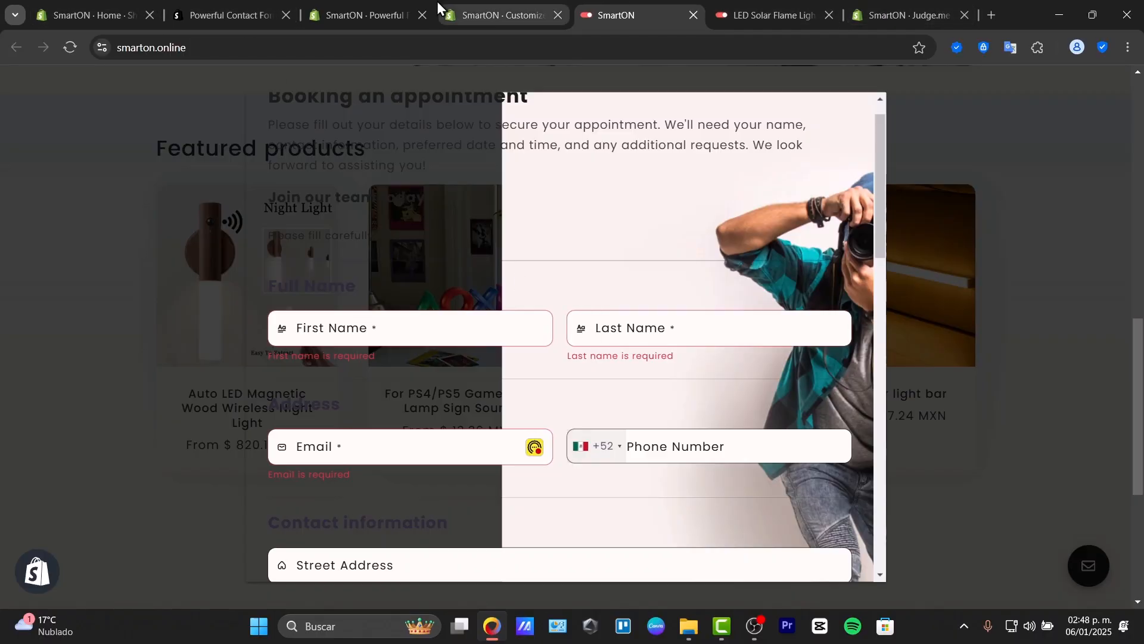
- Switch to the SmartON store's Shopify admin and reload it
{"action": "left_click", "coordinate": [477, 7]}
{"action": "left_click", "coordinate": [92, 13]}
{"action": "left_click", "coordinate": [70, 47]}
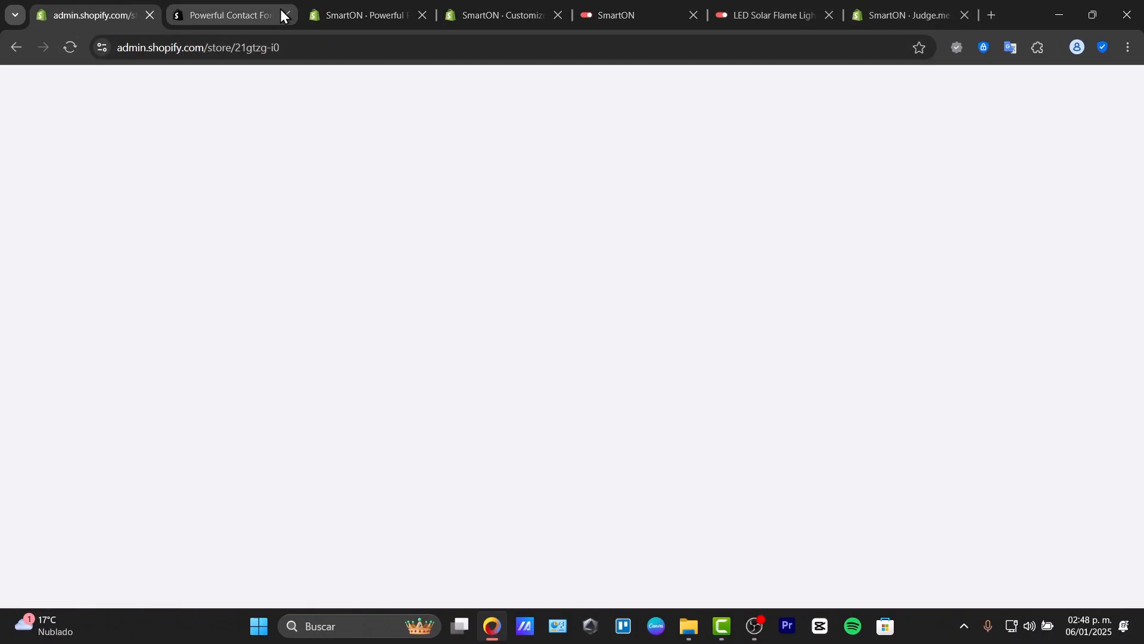
{"action": "left_click", "coordinate": [111, 464]}
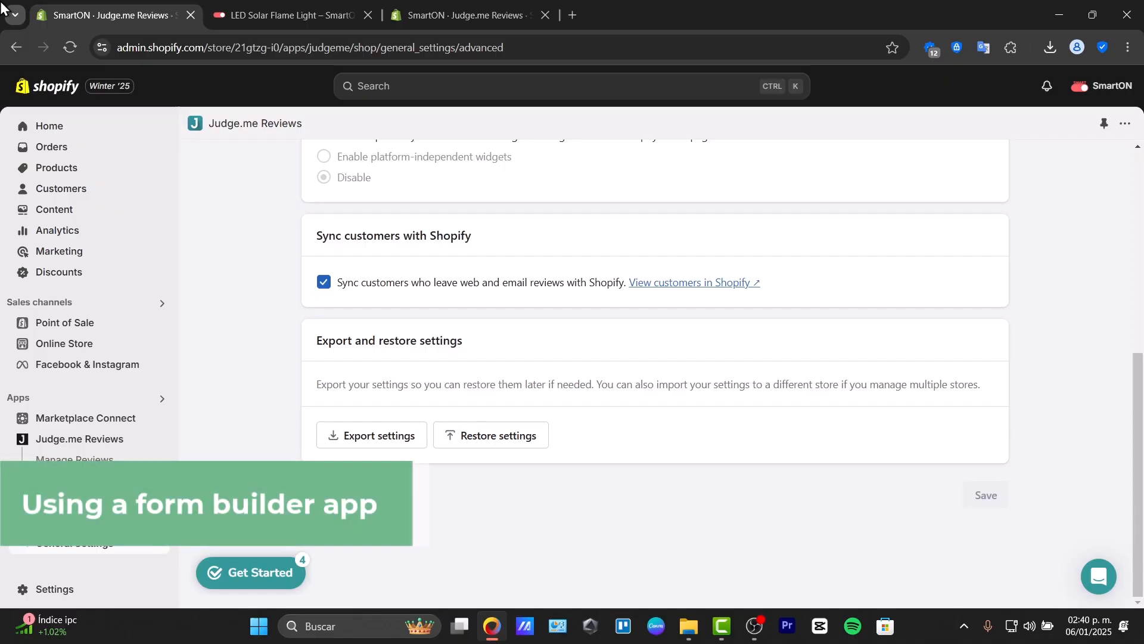
- Go to the admin home and search the Shopify App Store for "form builder"
{"action": "left_click", "coordinate": [53, 132]}
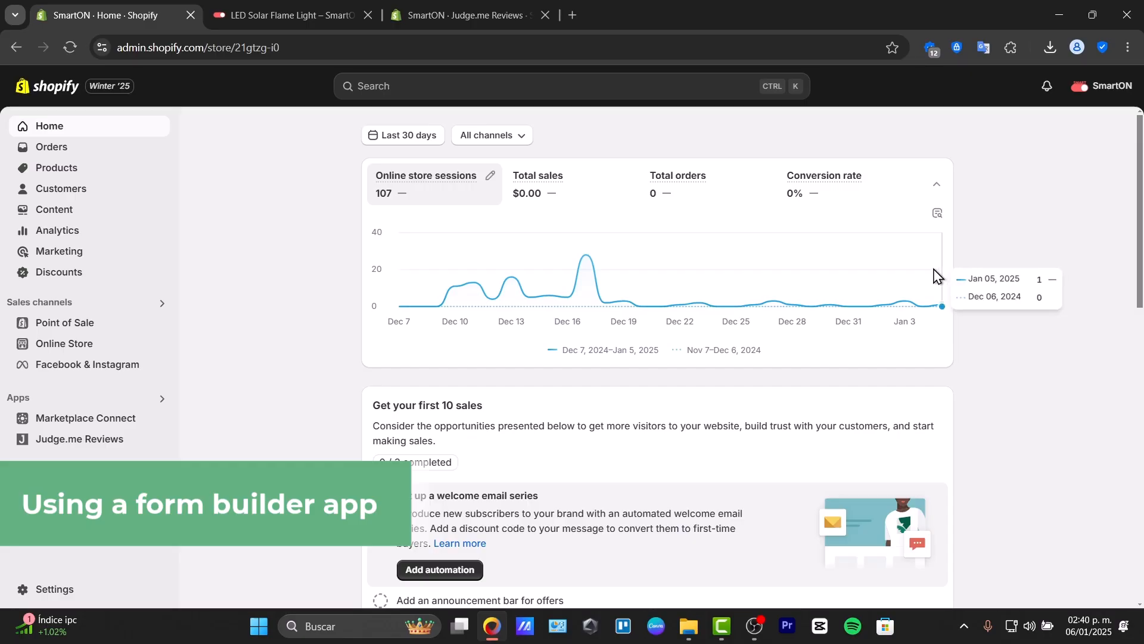
{"action": "left_click", "coordinate": [36, 399]}
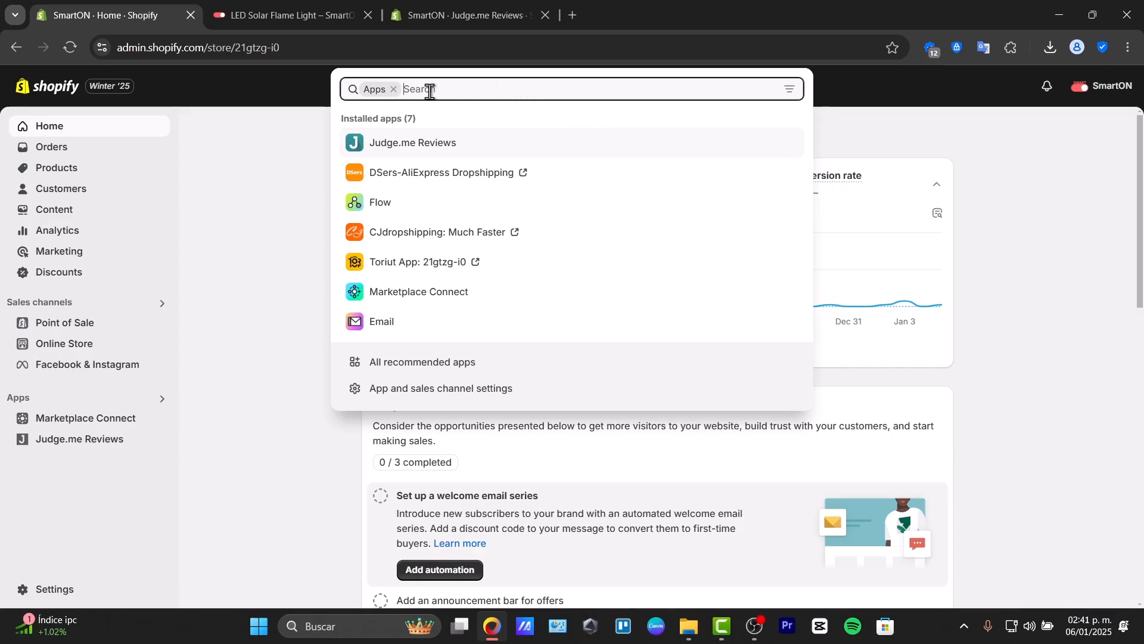
{"action": "type", "text": "form builder"}
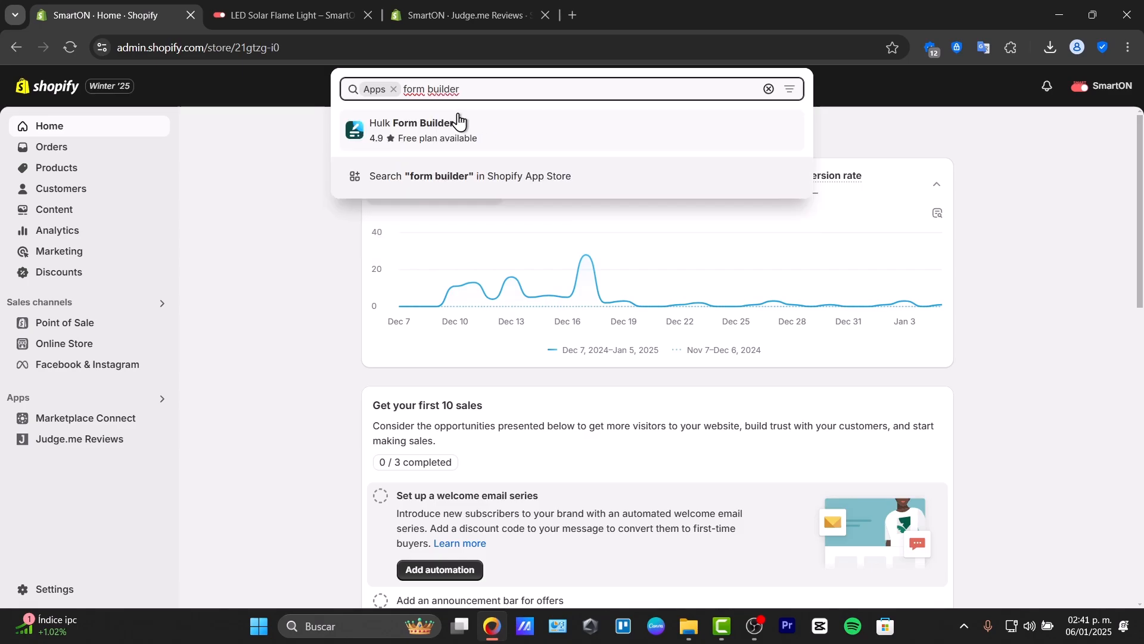
{"action": "left_click", "coordinate": [521, 182]}
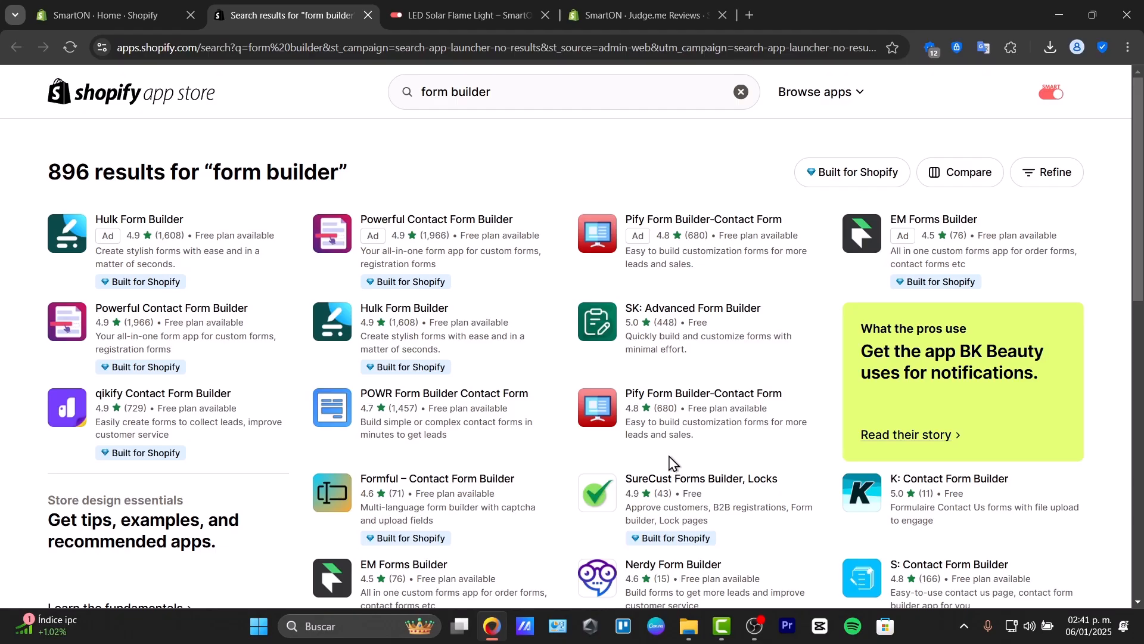
- Browse the form builder apps and open the Powerful Contact Form Builder listing
{"action": "scroll", "coordinate": [673, 463], "scroll_direction": "down", "scroll_amount": 4}
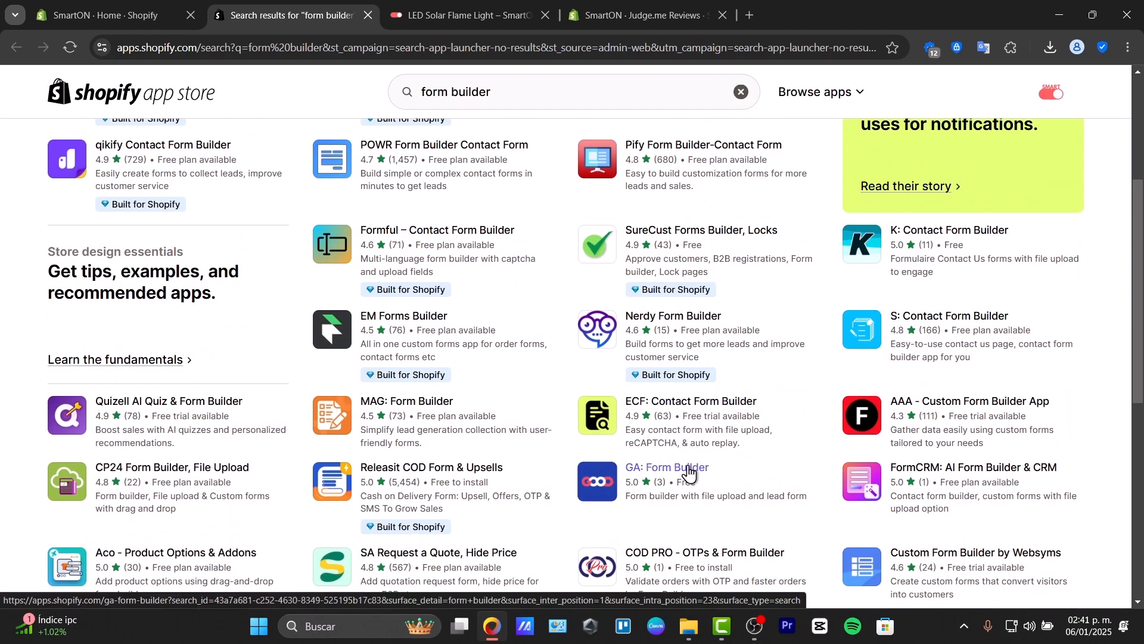
{"action": "scroll", "coordinate": [690, 471], "scroll_direction": "down", "scroll_amount": 4}
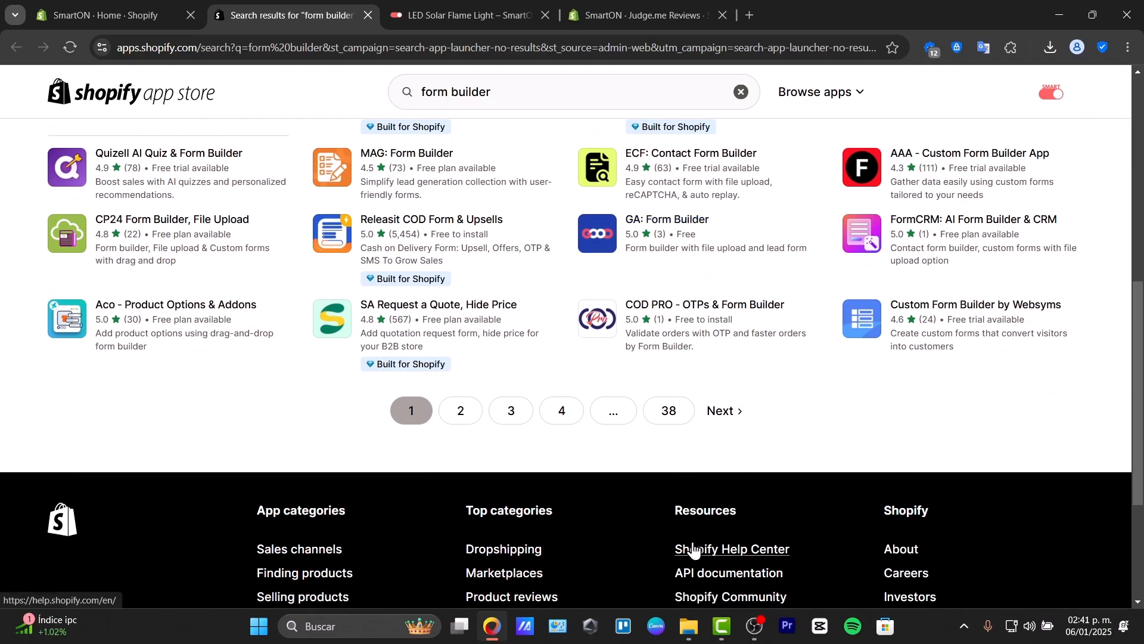
{"action": "scroll", "coordinate": [691, 551], "scroll_direction": "up", "scroll_amount": 10}
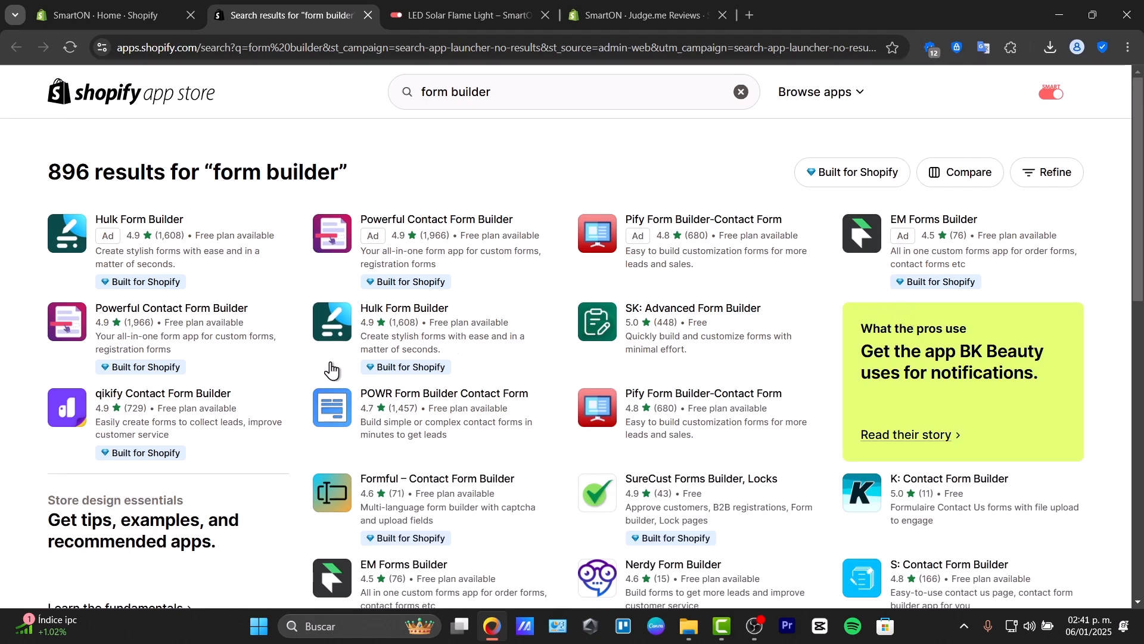
{"action": "left_click", "coordinate": [457, 223]}
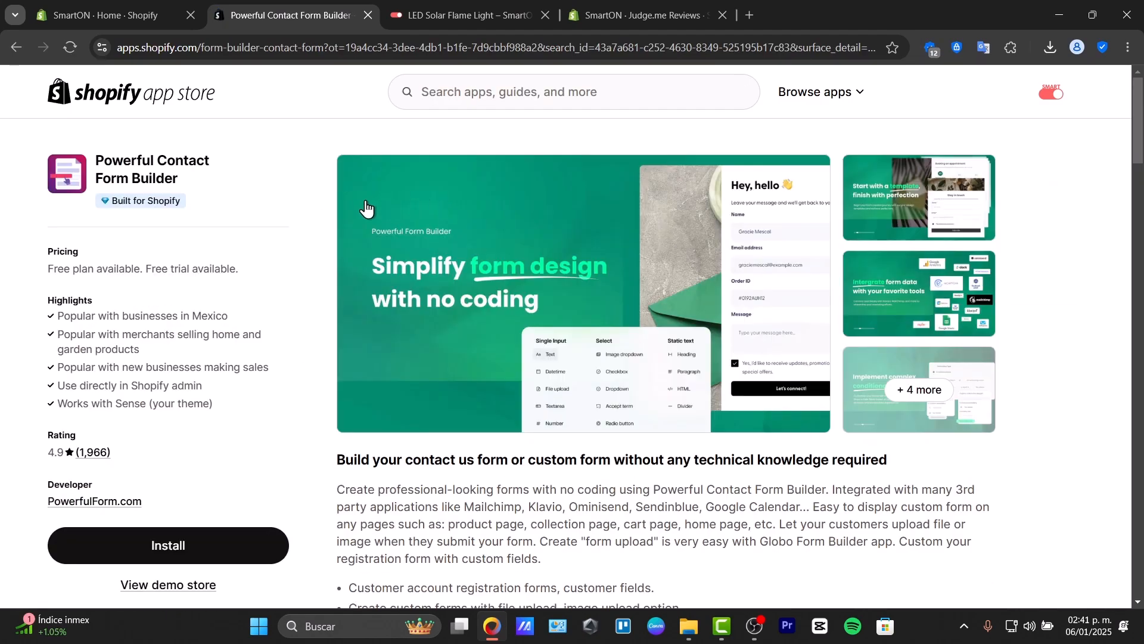
- Install Powerful Contact Form Builder in the store, approving its access, and pin it to the admin navigation
{"action": "left_click_drag", "start_coordinate": [69, 266], "coordinate": [237, 263]}
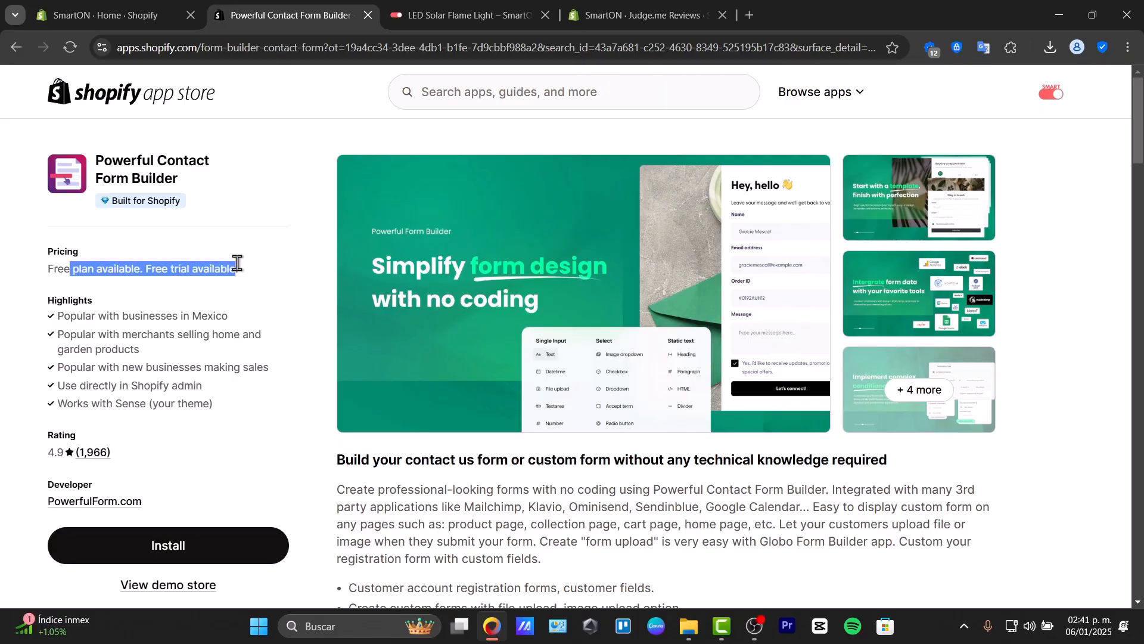
{"action": "left_click", "coordinate": [250, 270]}
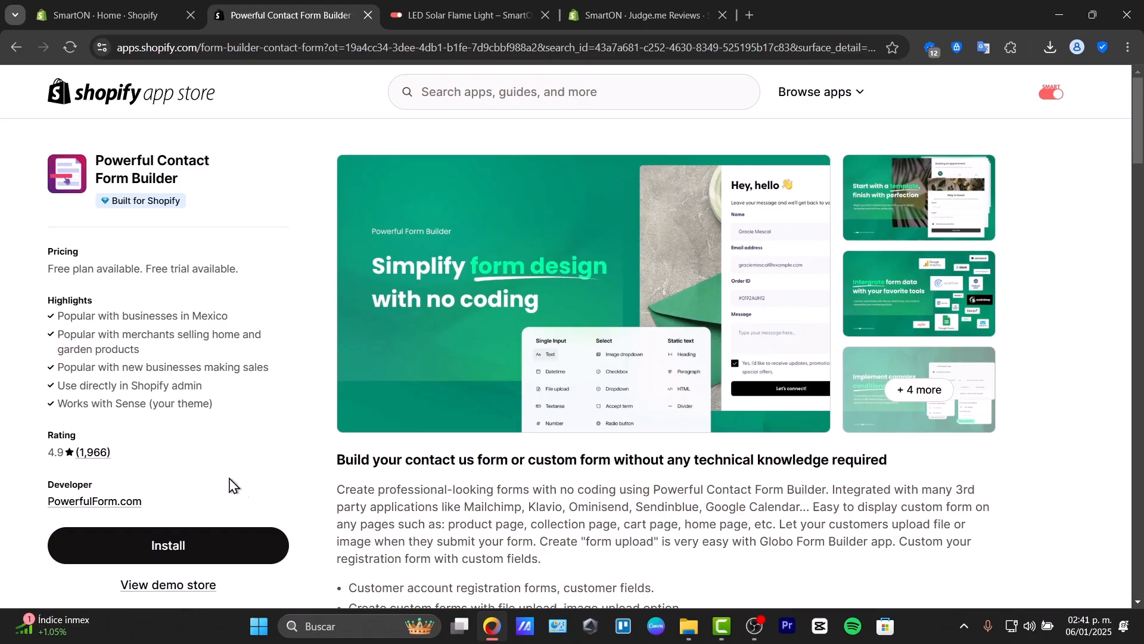
{"action": "left_click", "coordinate": [209, 545]}
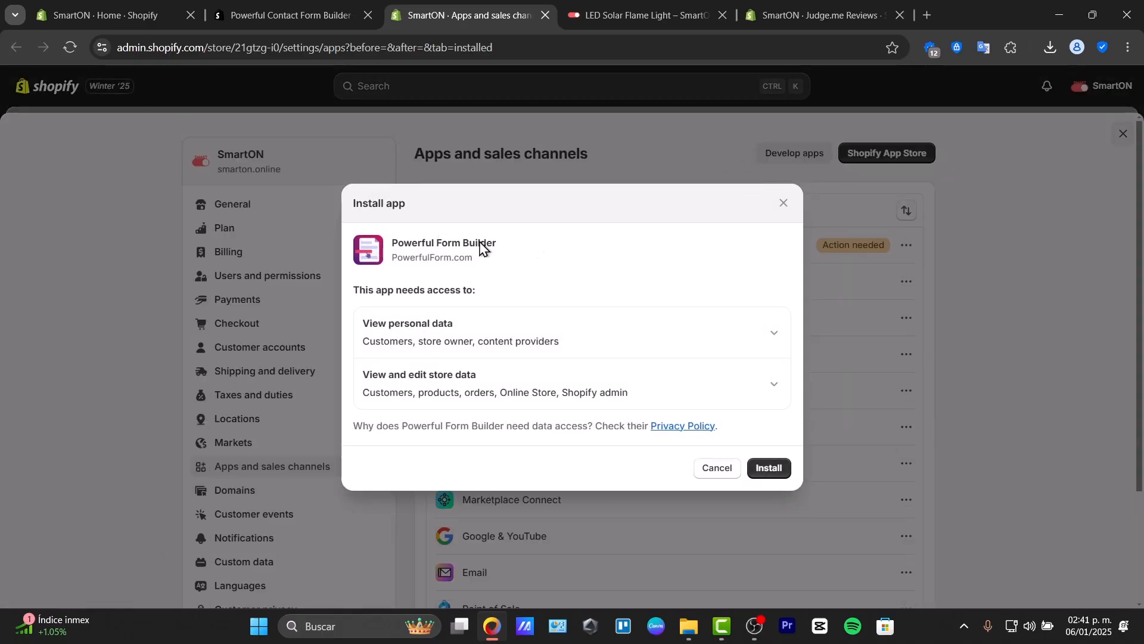
{"action": "left_click", "coordinate": [784, 471]}
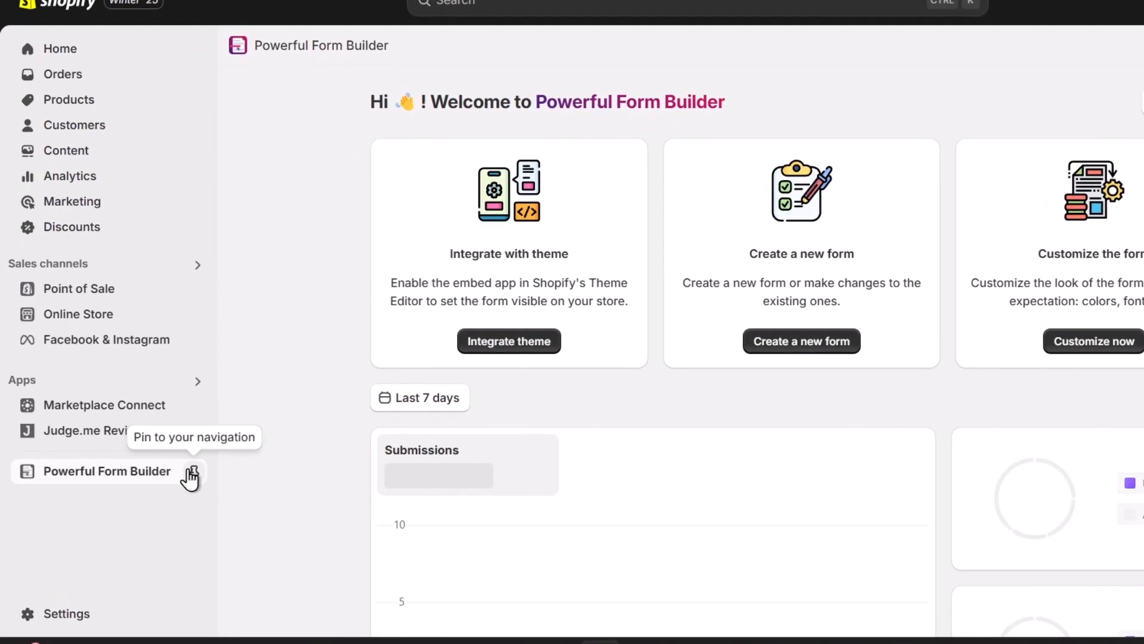
{"action": "left_click", "coordinate": [159, 473]}
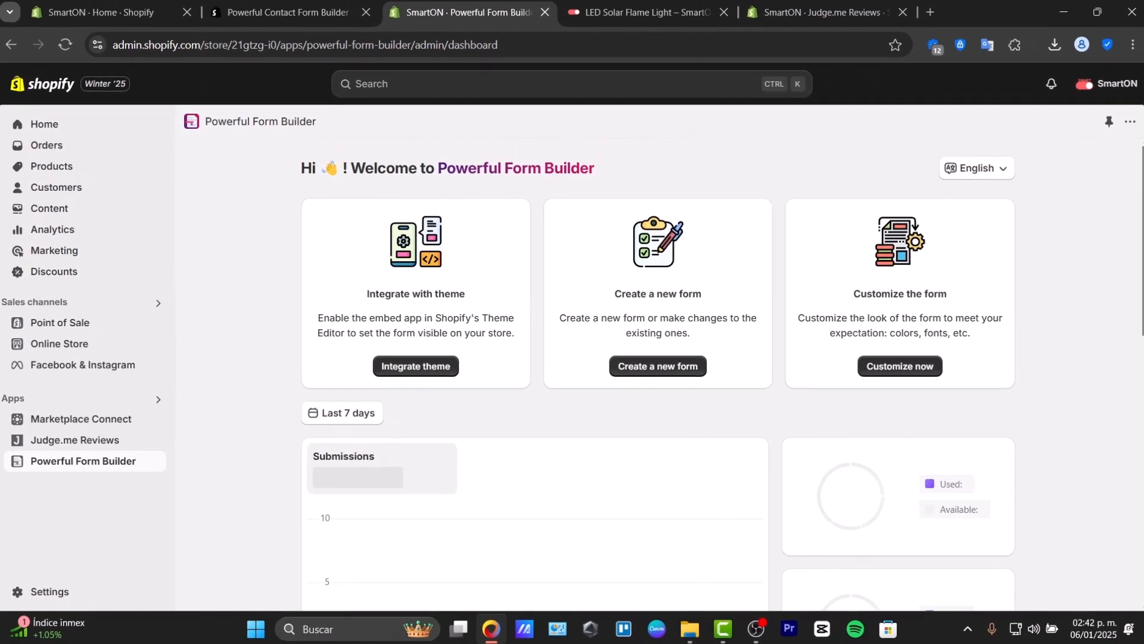
- Start integrating Powerful Form Builder with the theme and continue with the Free pricing plan
{"action": "scroll", "coordinate": [1138, 375], "scroll_direction": "down", "scroll_amount": 10}
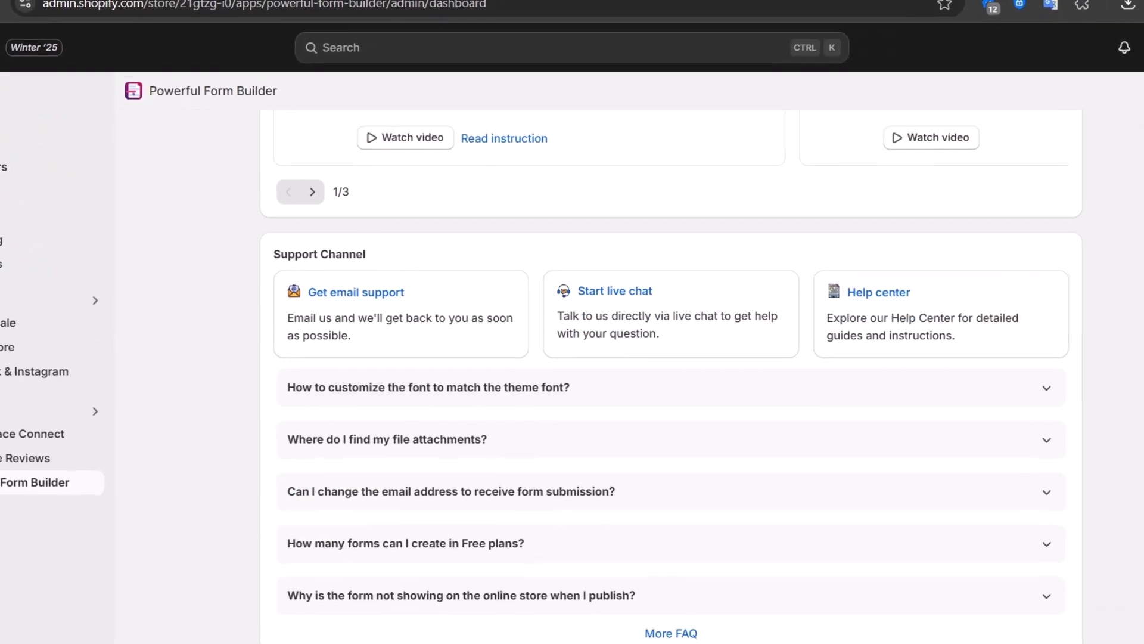
{"action": "scroll", "coordinate": [1138, 334], "scroll_direction": "up", "scroll_amount": 10}
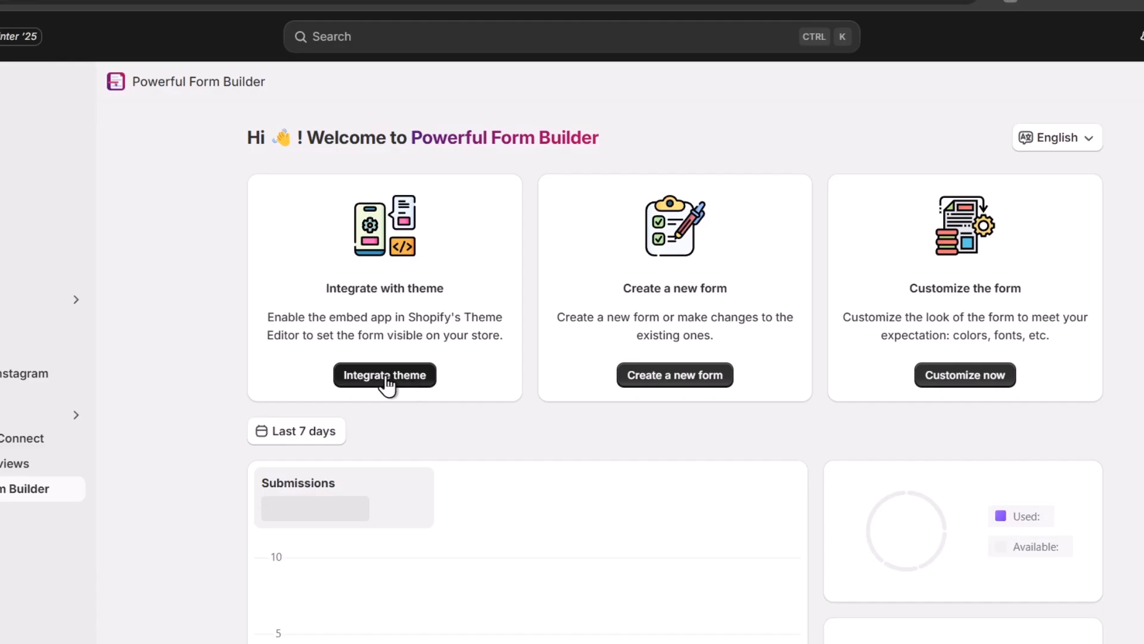
{"action": "left_click", "coordinate": [387, 379]}
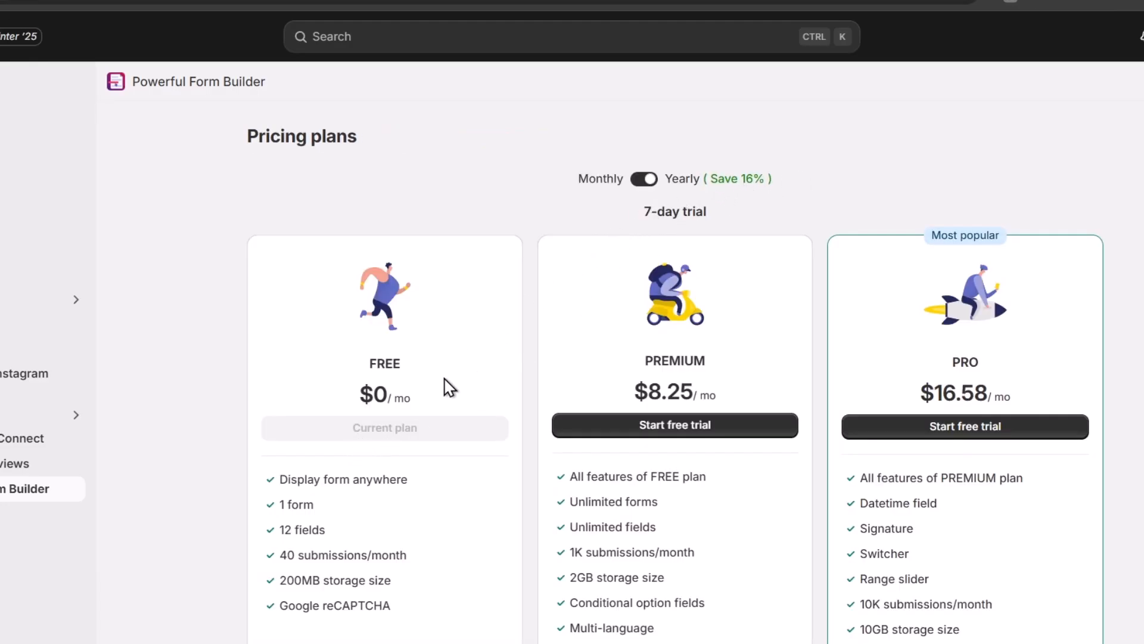
{"action": "scroll", "coordinate": [401, 450], "scroll_direction": "down", "scroll_amount": 4}
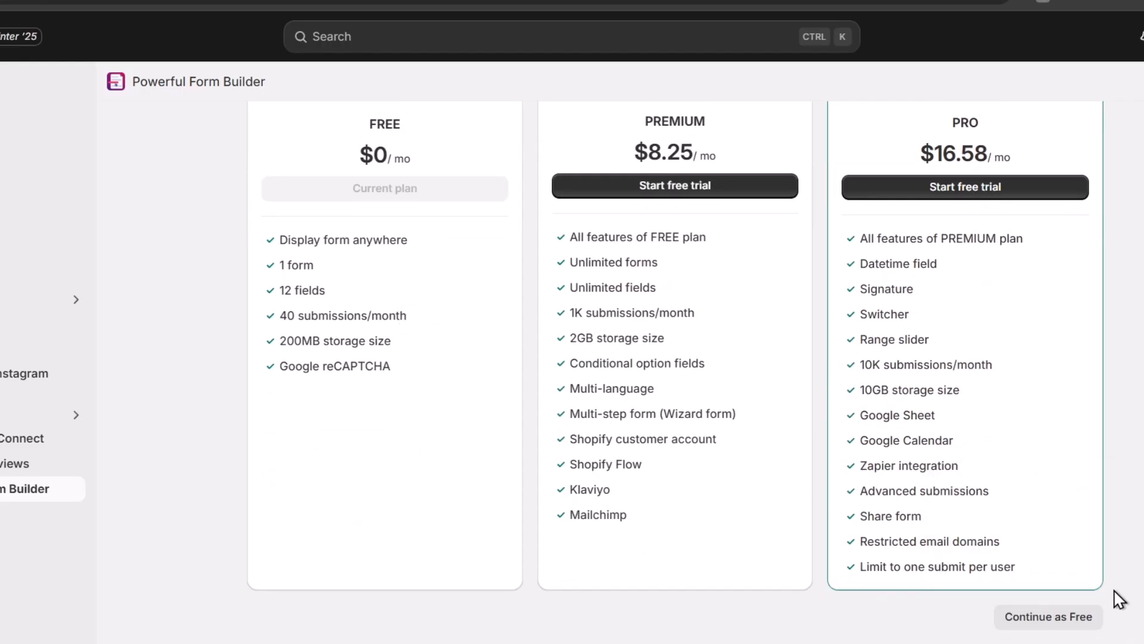
{"action": "left_click", "coordinate": [1050, 620]}
- Start creating the first form to bring up the form templates
{"action": "left_click", "coordinate": [695, 587]}
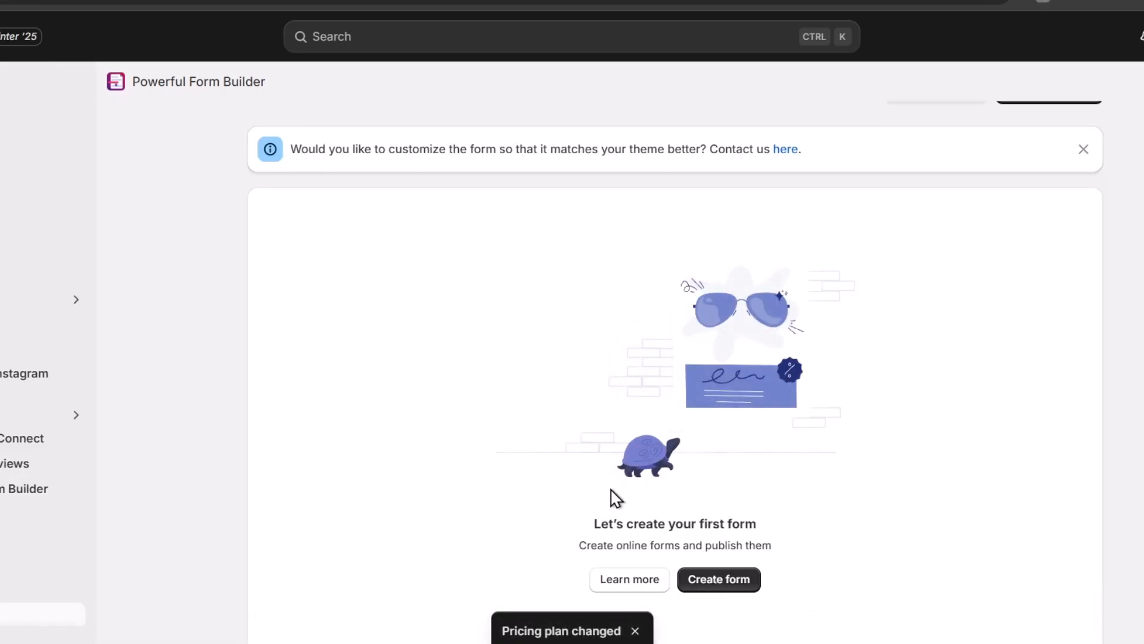
{"action": "scroll", "coordinate": [1106, 370], "scroll_direction": "down", "scroll_amount": 2}
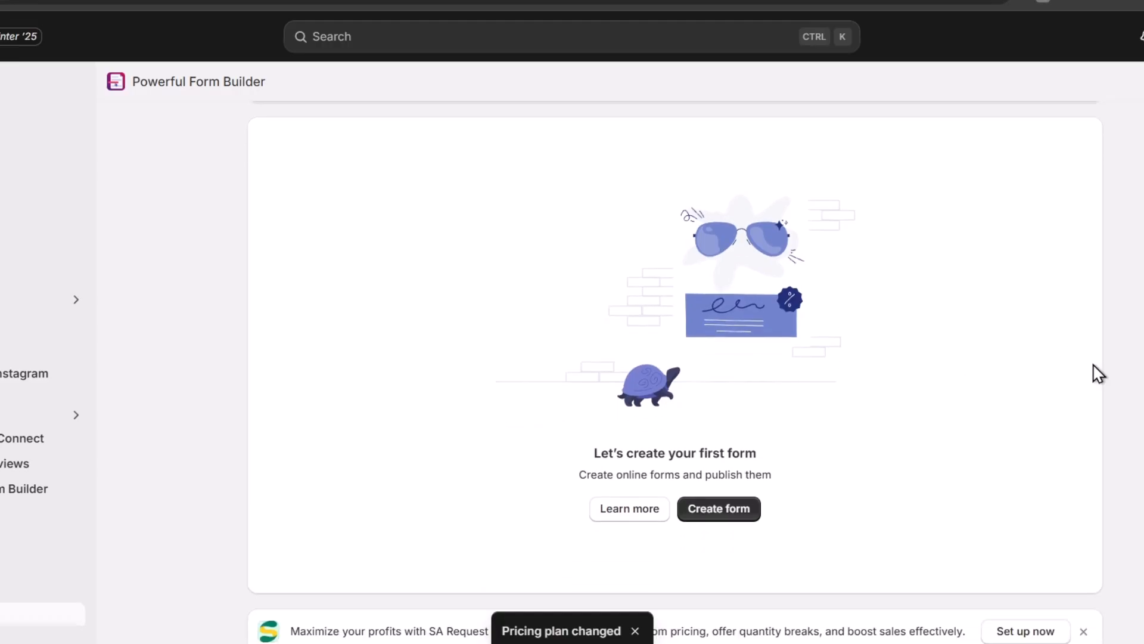
{"action": "left_click", "coordinate": [742, 516]}
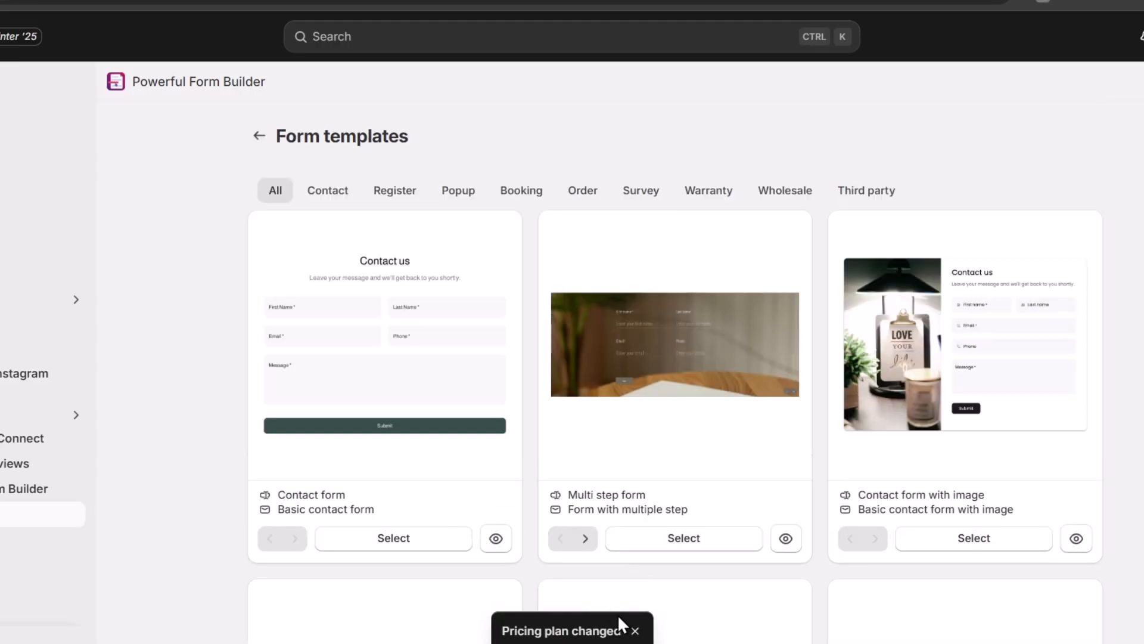
- Browse the form templates and select "Customer booking form 2" for booking an appointment
{"action": "scroll", "coordinate": [960, 288], "scroll_direction": "down", "scroll_amount": 10}
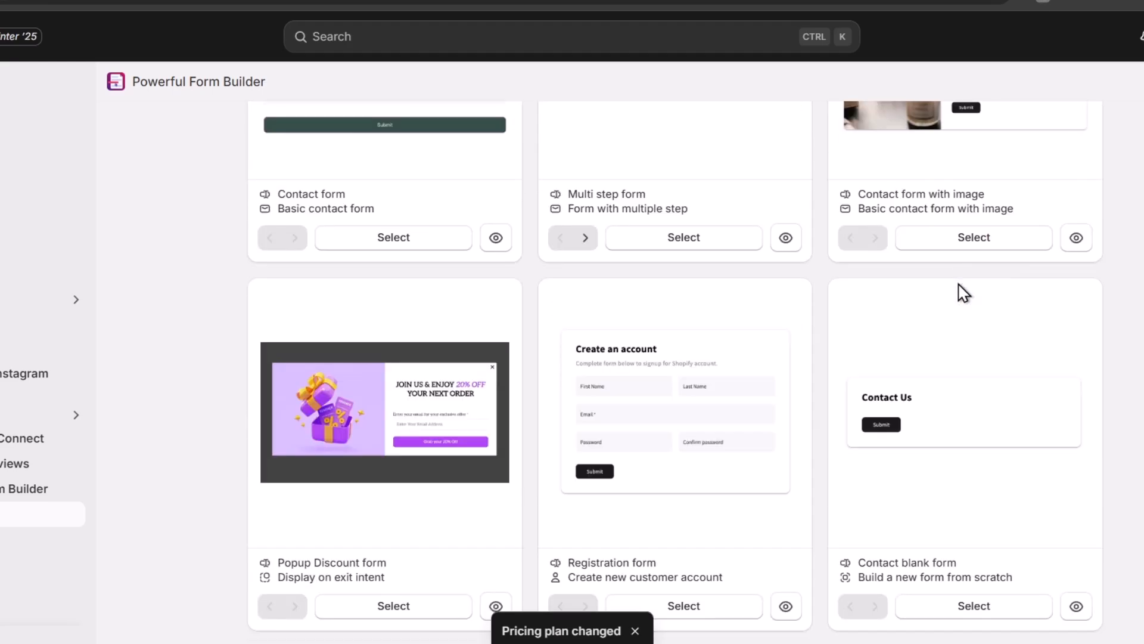
{"action": "scroll", "coordinate": [931, 350], "scroll_direction": "up", "scroll_amount": 2}
{"action": "scroll", "coordinate": [931, 350], "scroll_direction": "up", "scroll_amount": 6}
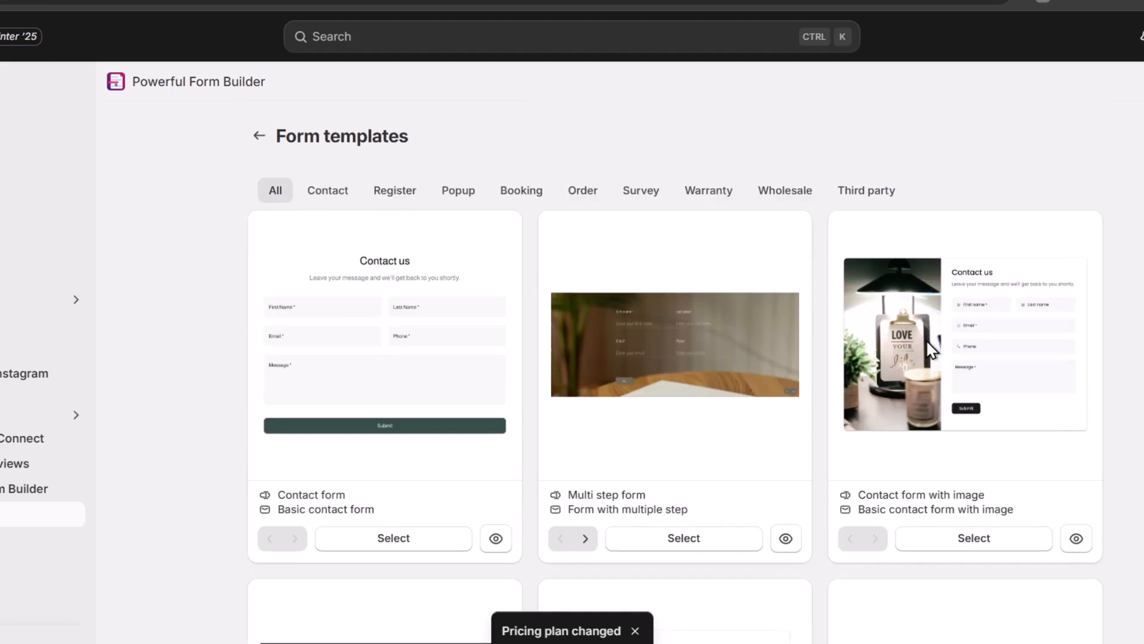
{"action": "scroll", "coordinate": [926, 340], "scroll_direction": "down", "scroll_amount": 13}
{"action": "scroll", "coordinate": [926, 340], "scroll_direction": "up", "scroll_amount": 13}
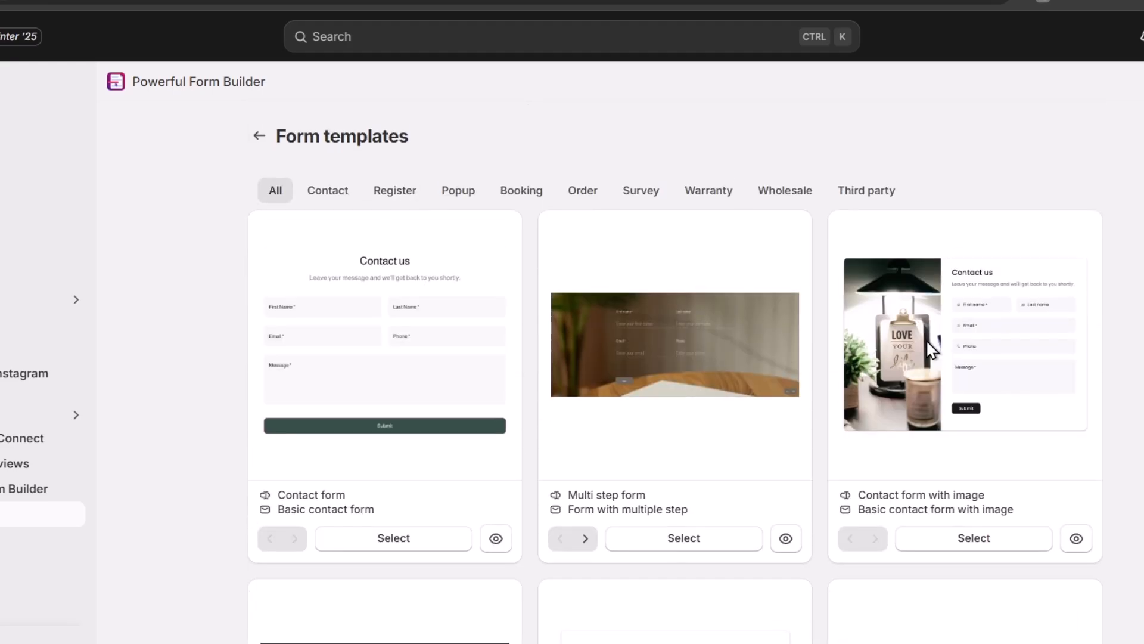
{"action": "scroll", "coordinate": [918, 334], "scroll_direction": "down", "scroll_amount": 15}
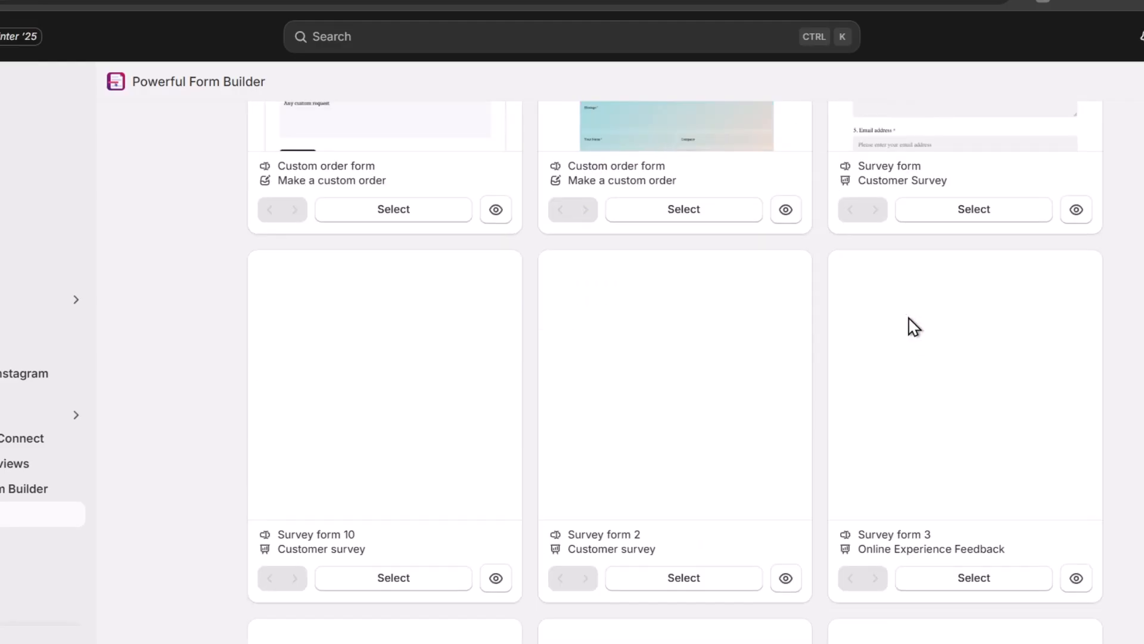
{"action": "scroll", "coordinate": [905, 311], "scroll_direction": "up", "scroll_amount": 4}
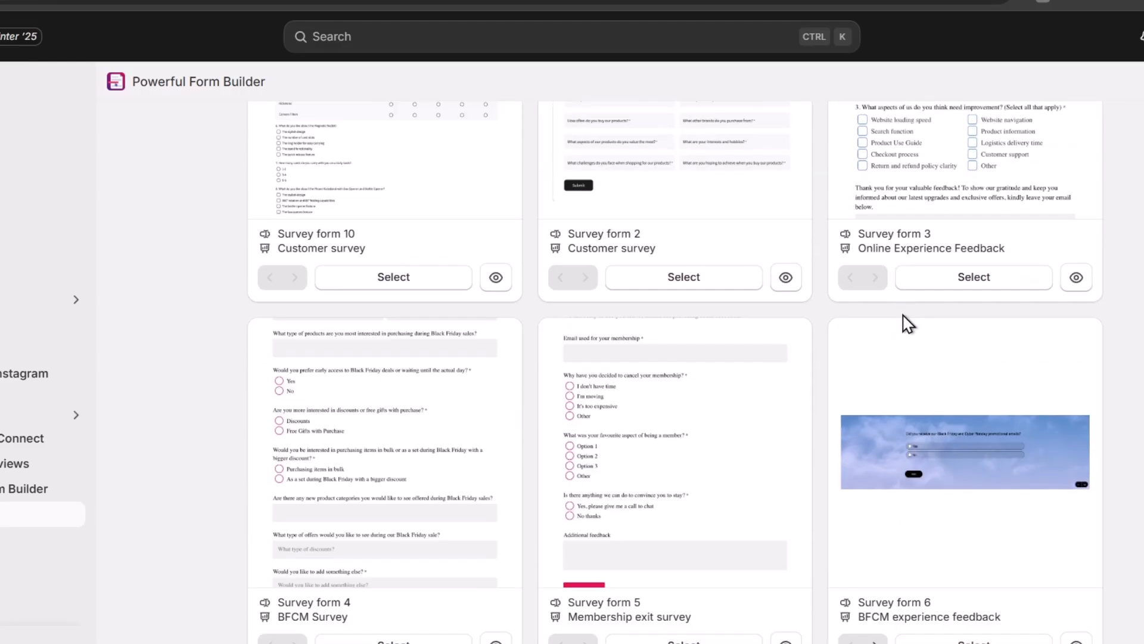
{"action": "scroll", "coordinate": [909, 324], "scroll_direction": "up", "scroll_amount": 6}
{"action": "scroll", "coordinate": [908, 325], "scroll_direction": "up", "scroll_amount": 7}
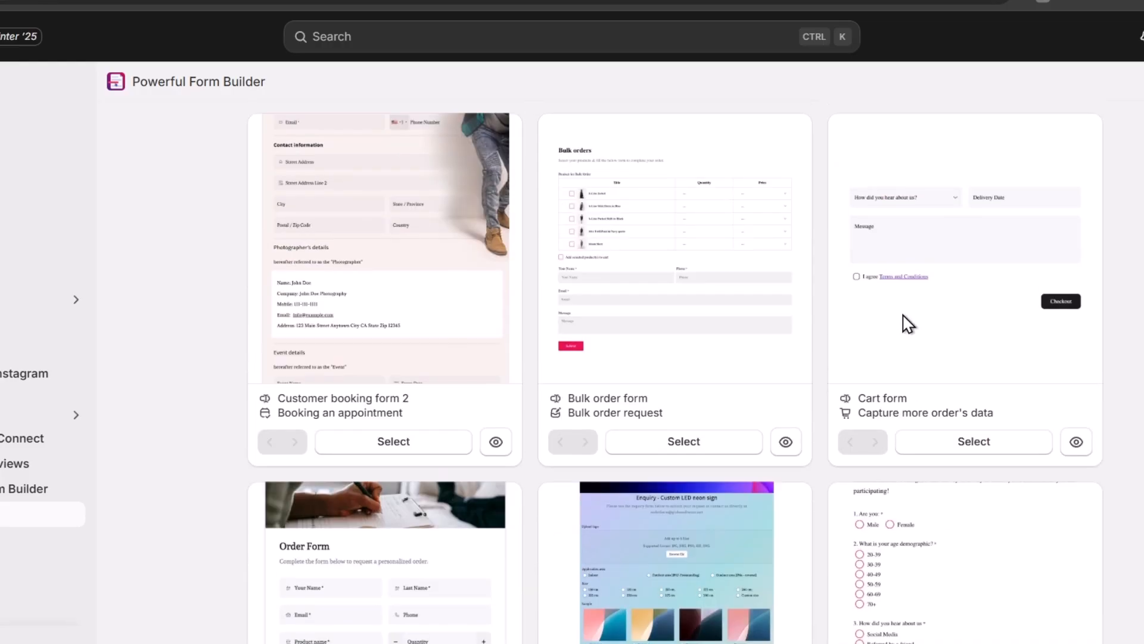
{"action": "scroll", "coordinate": [908, 324], "scroll_direction": "down", "scroll_amount": 4}
{"action": "left_click", "coordinate": [392, 441]}
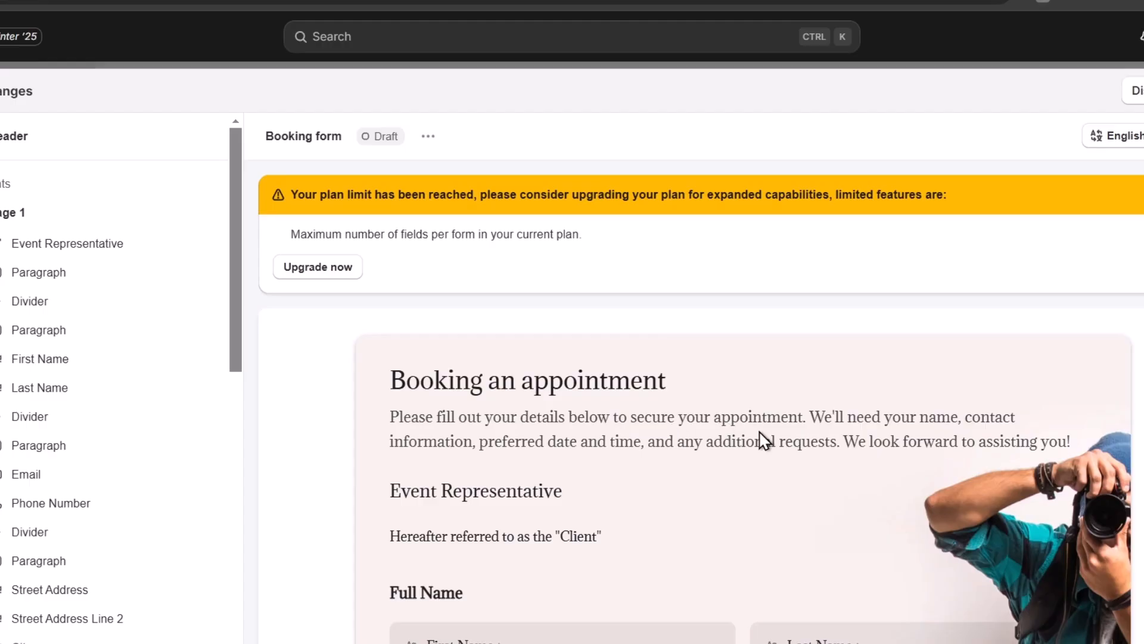
- Look through the booking form preview from the appointment heading down to the photographer's details
{"action": "scroll", "coordinate": [822, 491], "scroll_direction": "down", "scroll_amount": 1}
{"action": "scroll", "coordinate": [829, 492], "scroll_direction": "up", "scroll_amount": 1}
{"action": "scroll", "coordinate": [828, 493], "scroll_direction": "down", "scroll_amount": 4}
{"action": "scroll", "coordinate": [828, 493], "scroll_direction": "down", "scroll_amount": 14}
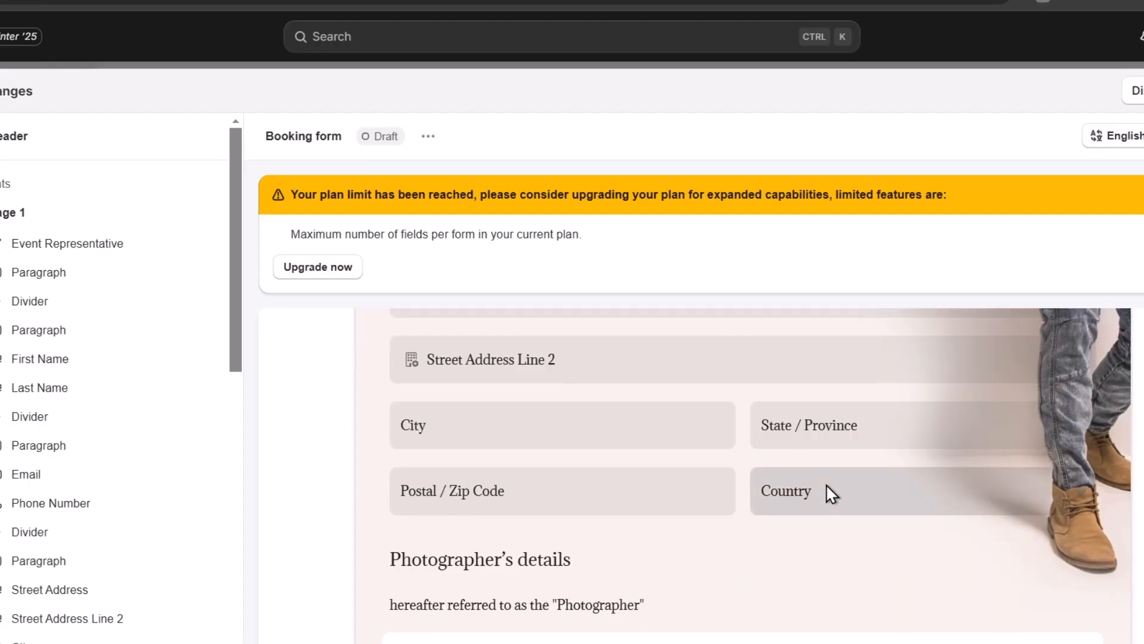
{"action": "scroll", "coordinate": [832, 495], "scroll_direction": "up", "scroll_amount": 10}
{"action": "scroll", "coordinate": [832, 494], "scroll_direction": "up", "scroll_amount": 8}
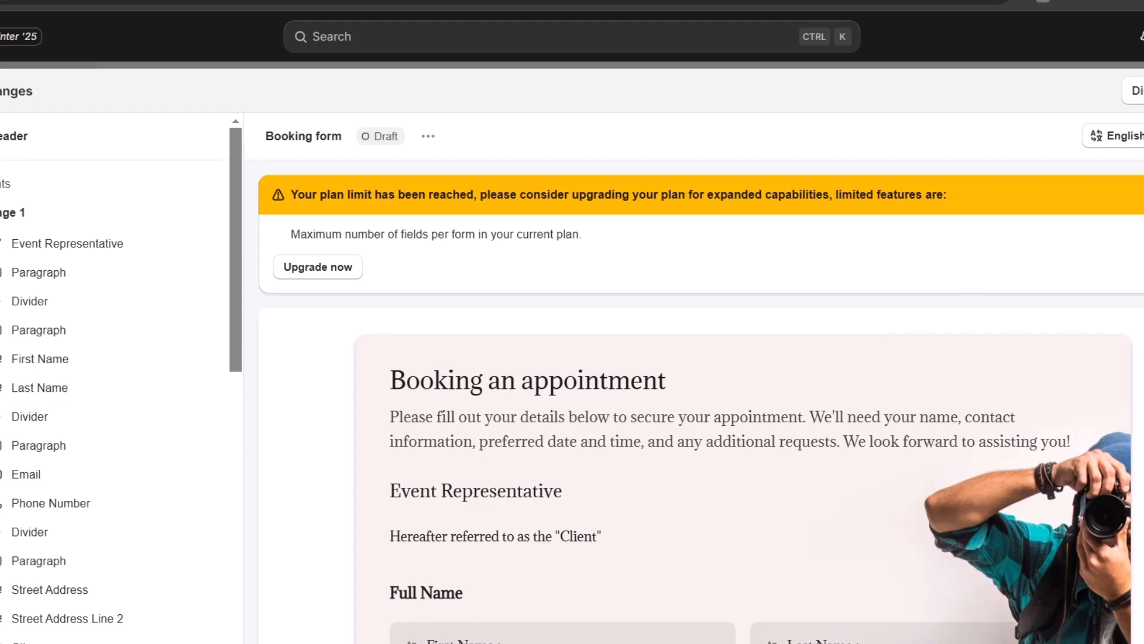
- Change the form's "Event Representative" heading to "Join our team today"
{"action": "left_click", "coordinate": [69, 247]}
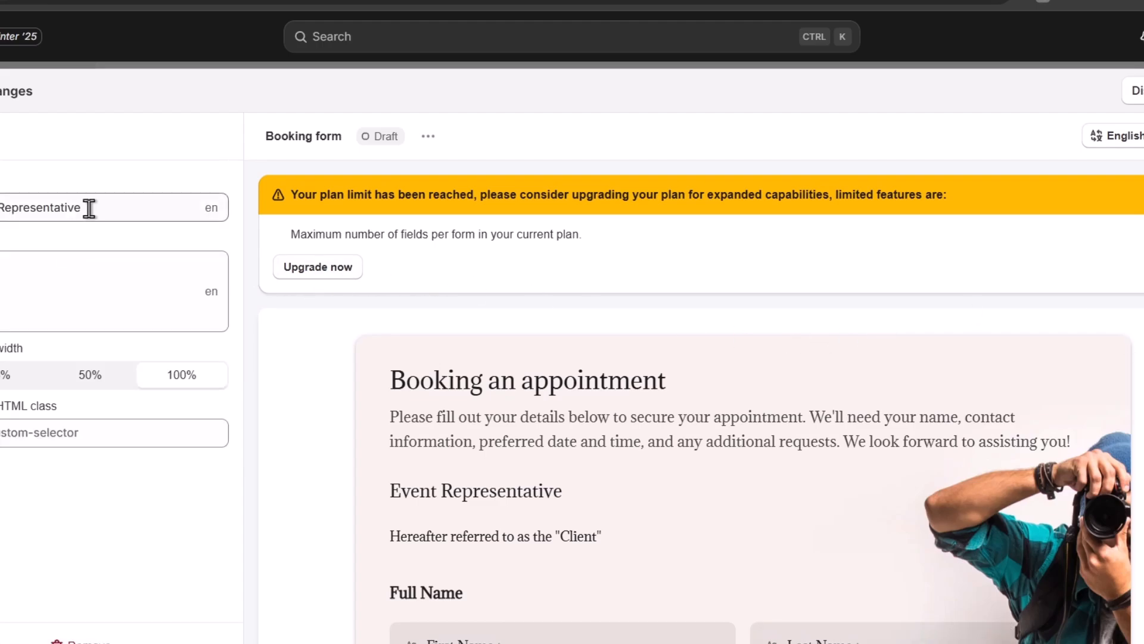
{"action": "double_click", "coordinate": [70, 207]}
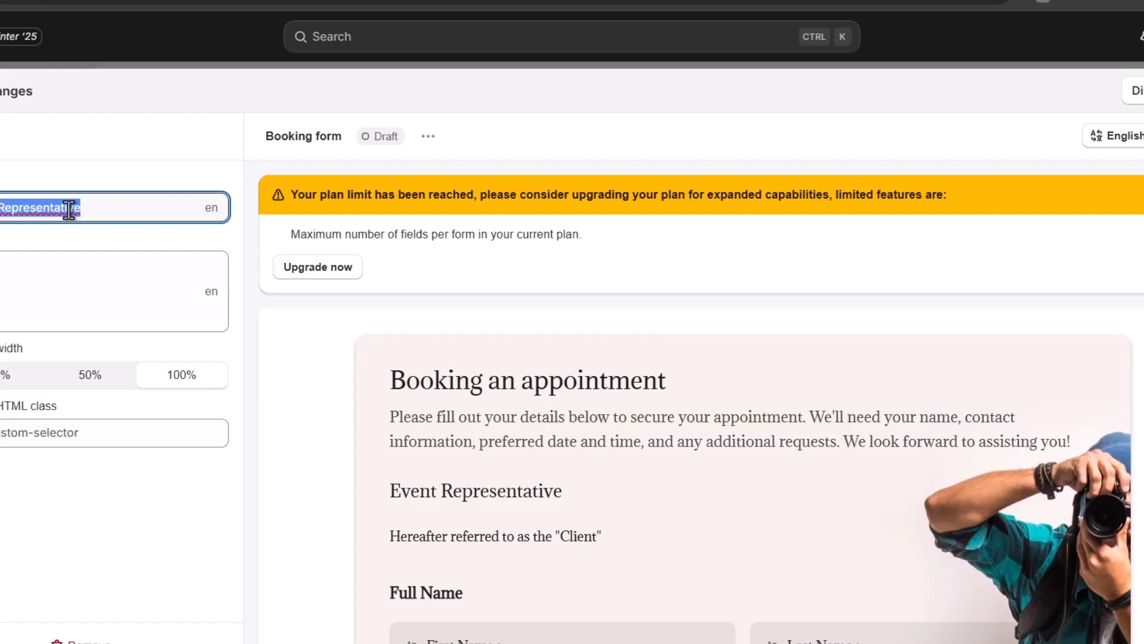
{"action": "type", "text": "Join our "}
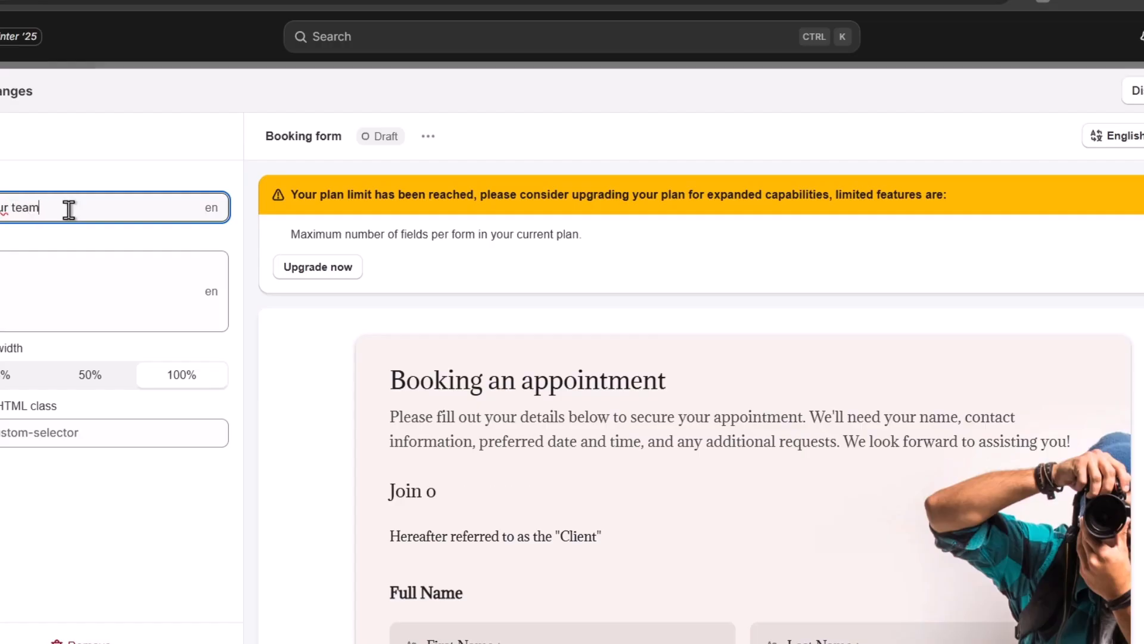
{"action": "type", "text": "team today"}
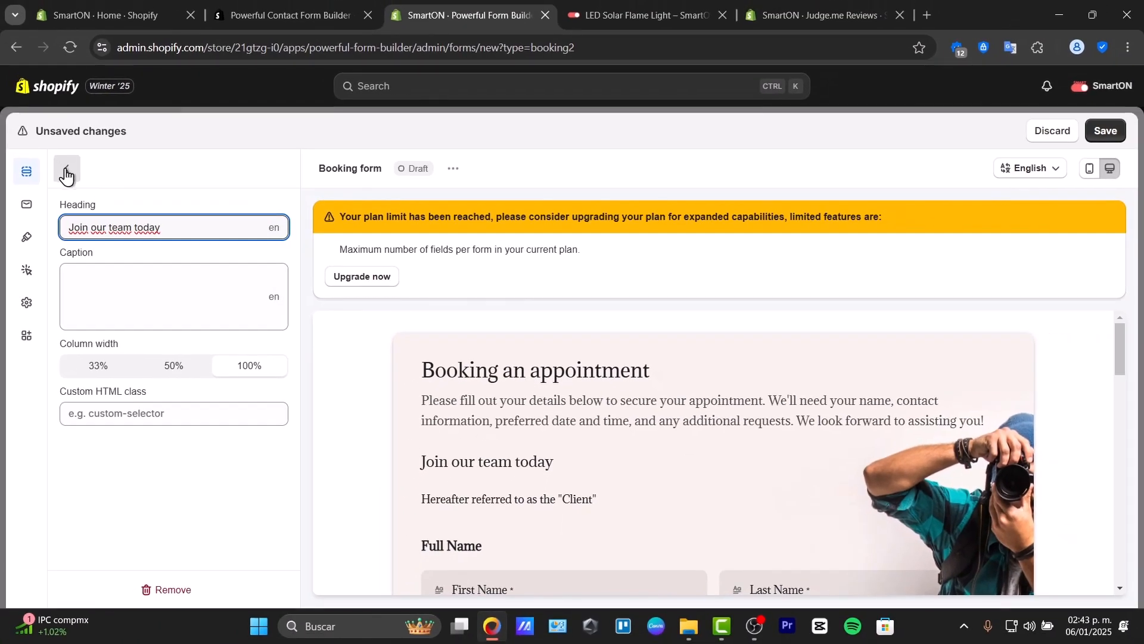
{"action": "left_click", "coordinate": [66, 173]}
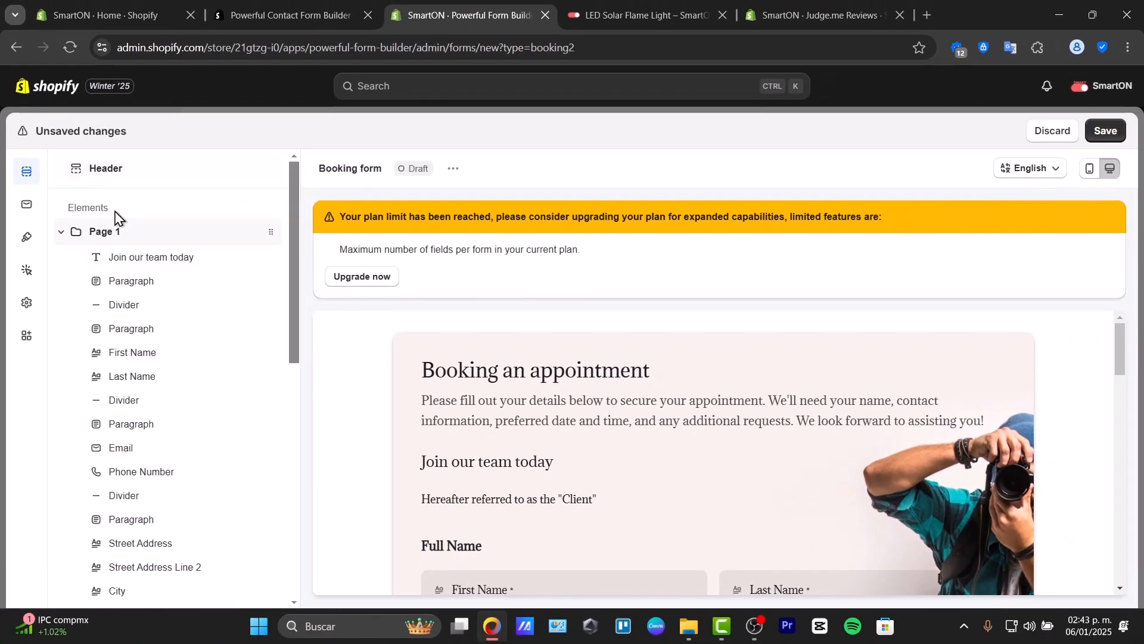
- Replace the text of the paragraph below the "Join our team today" heading with "Please fill carefully"
{"action": "left_click", "coordinate": [158, 292]}
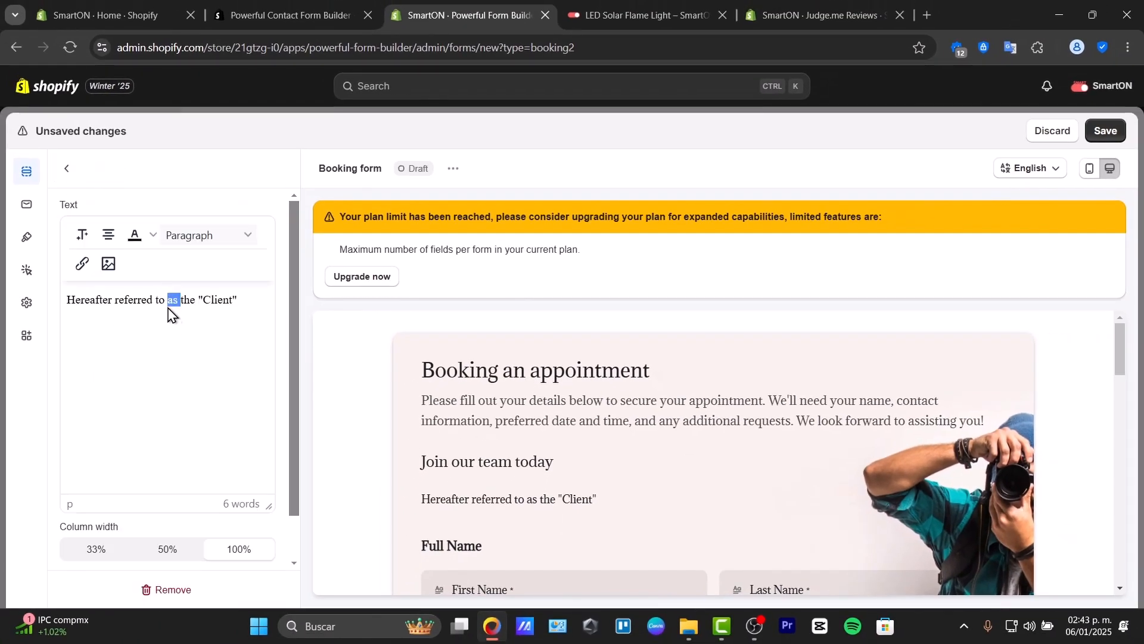
{"action": "triple_click", "coordinate": [171, 314]}
{"action": "type", "text": "Please fill carefully"}
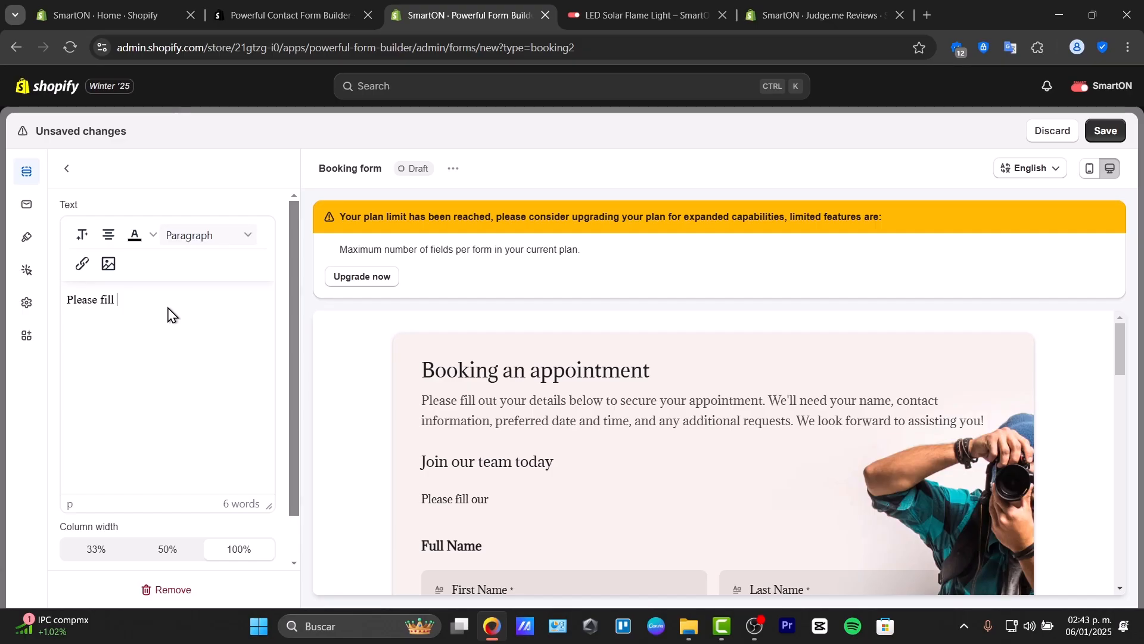
{"action": "left_click", "coordinate": [67, 168]}
- Rename the "Photographer's details" heading to "About You" and set the paragraph below it to "Please let us know you better"
{"action": "scroll", "coordinate": [545, 441], "scroll_direction": "down", "scroll_amount": 4}
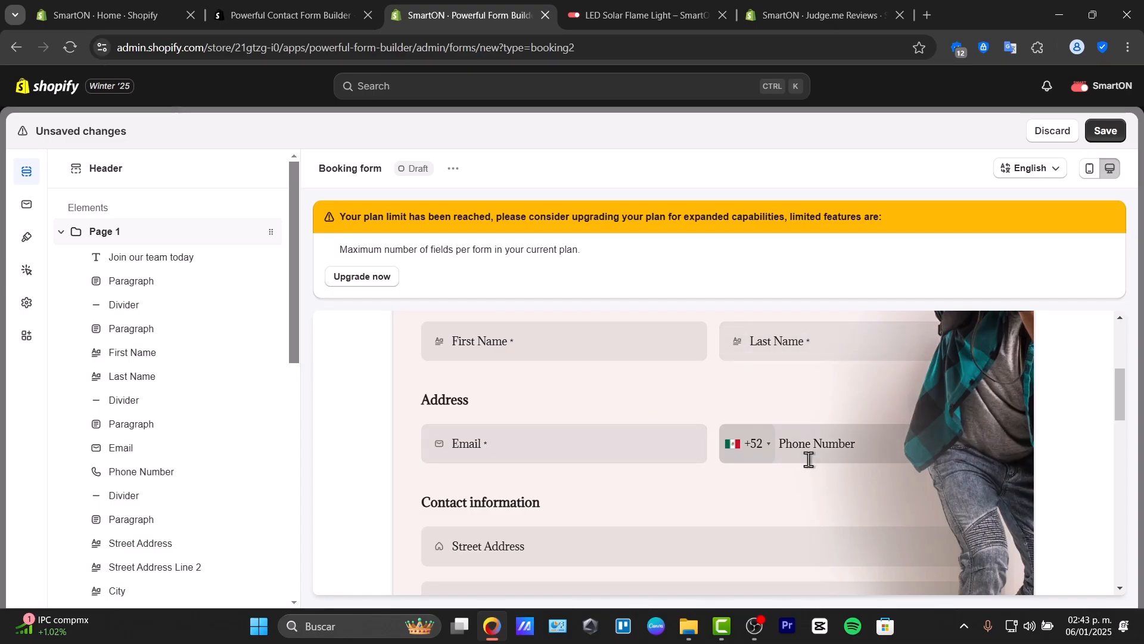
{"action": "scroll", "coordinate": [590, 383], "scroll_direction": "down", "scroll_amount": 8}
{"action": "scroll", "coordinate": [668, 495], "scroll_direction": "up", "scroll_amount": 4}
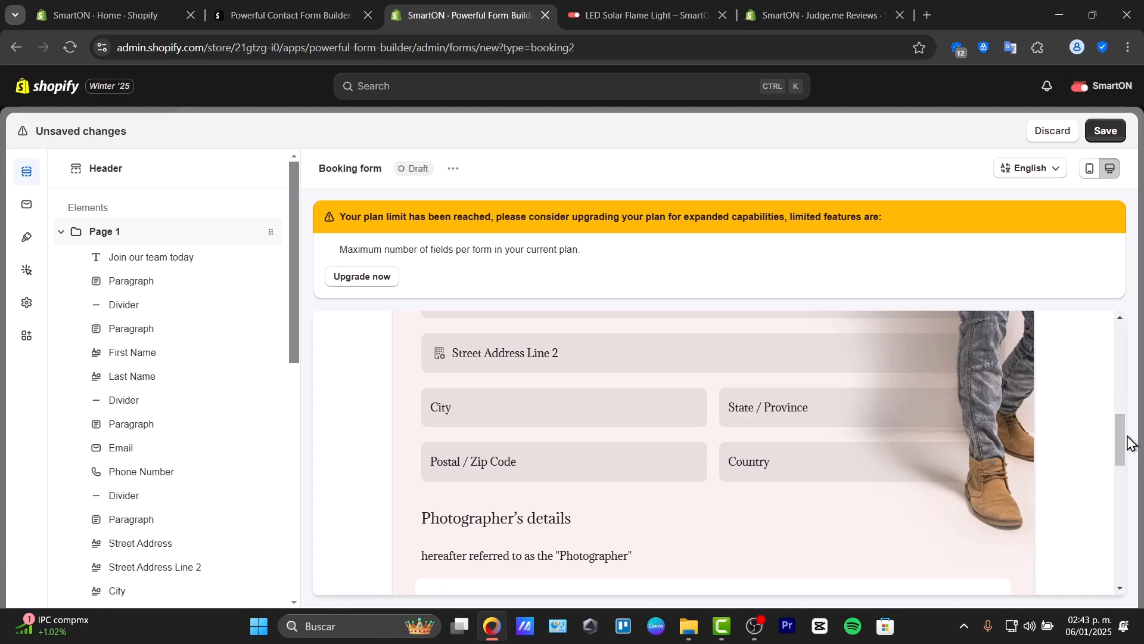
{"action": "left_click_drag", "start_coordinate": [1133, 442], "coordinate": [1127, 459]}
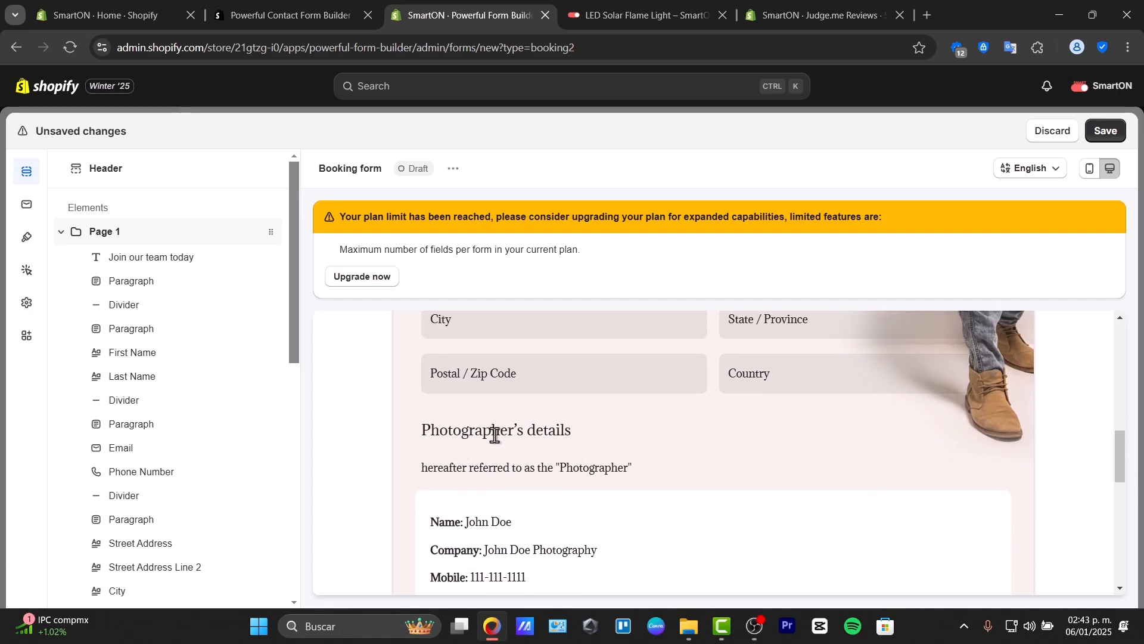
{"action": "left_click", "coordinate": [153, 427]}
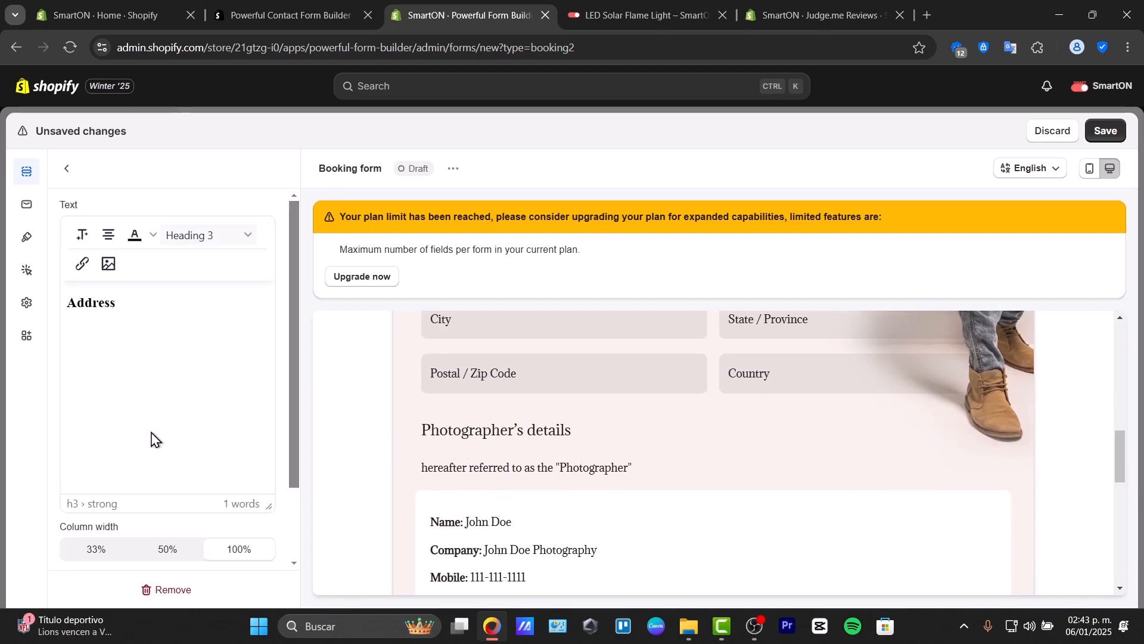
{"action": "left_click", "coordinate": [66, 170]}
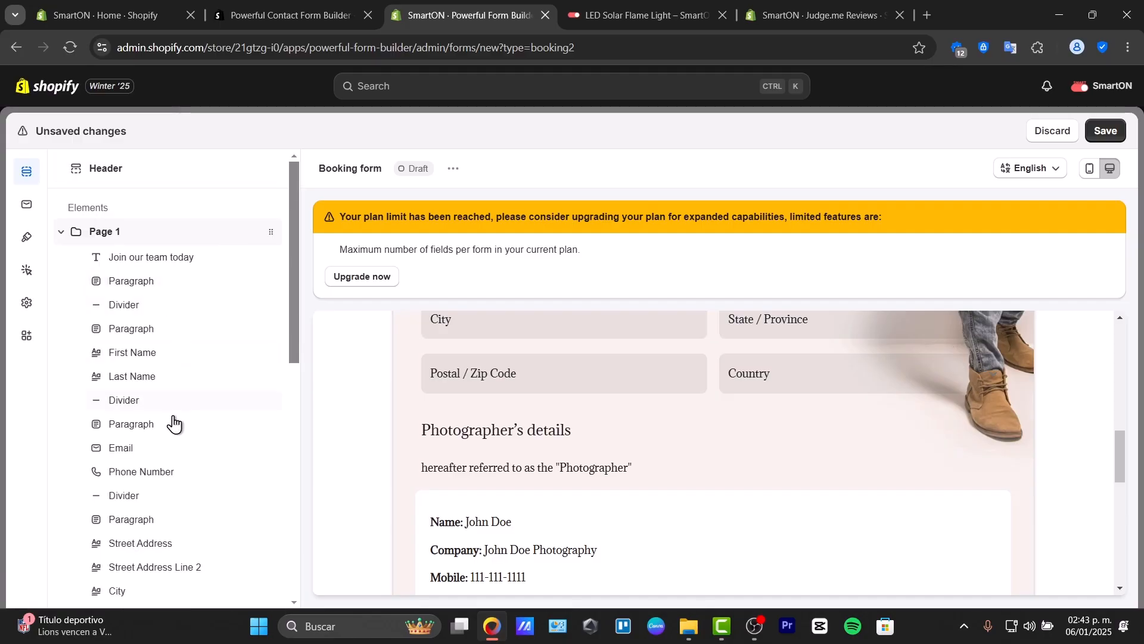
{"action": "scroll", "coordinate": [179, 524], "scroll_direction": "down", "scroll_amount": 6}
{"action": "left_click", "coordinate": [153, 493]}
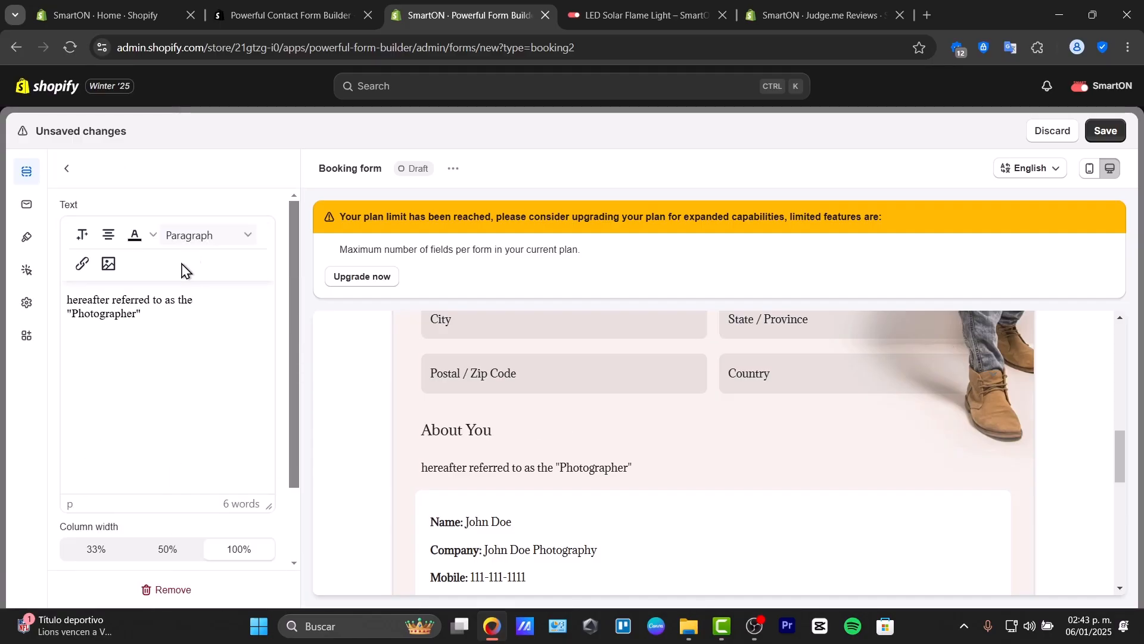
{"action": "triple_click", "coordinate": [164, 311]}
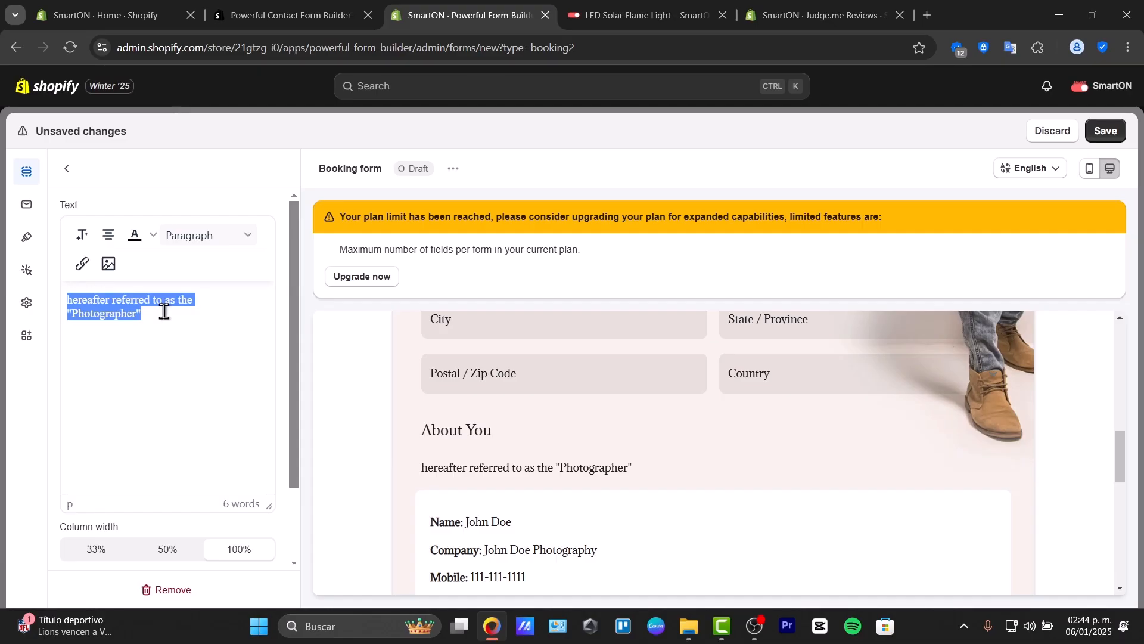
{"action": "type", "text": "Please let us know "}
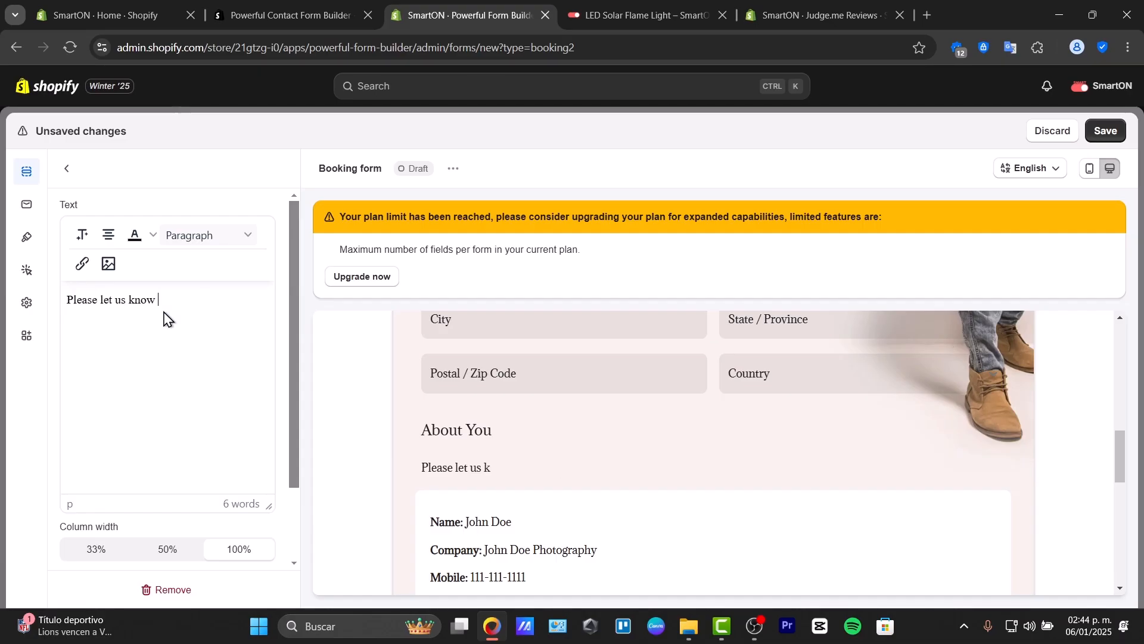
{"action": "type", "text": "you better"}
{"action": "left_click", "coordinate": [67, 169]}
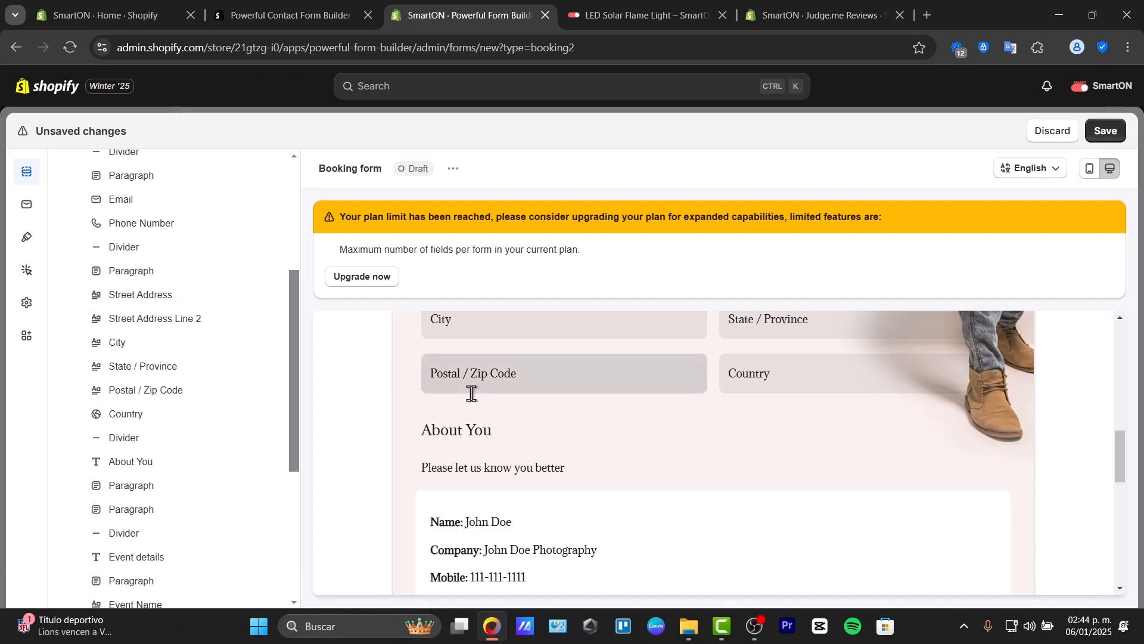
- Look through the remaining form elements down to the submit button, and examine the admin email settings and notification template
{"action": "scroll", "coordinate": [471, 393], "scroll_direction": "down", "scroll_amount": 15}
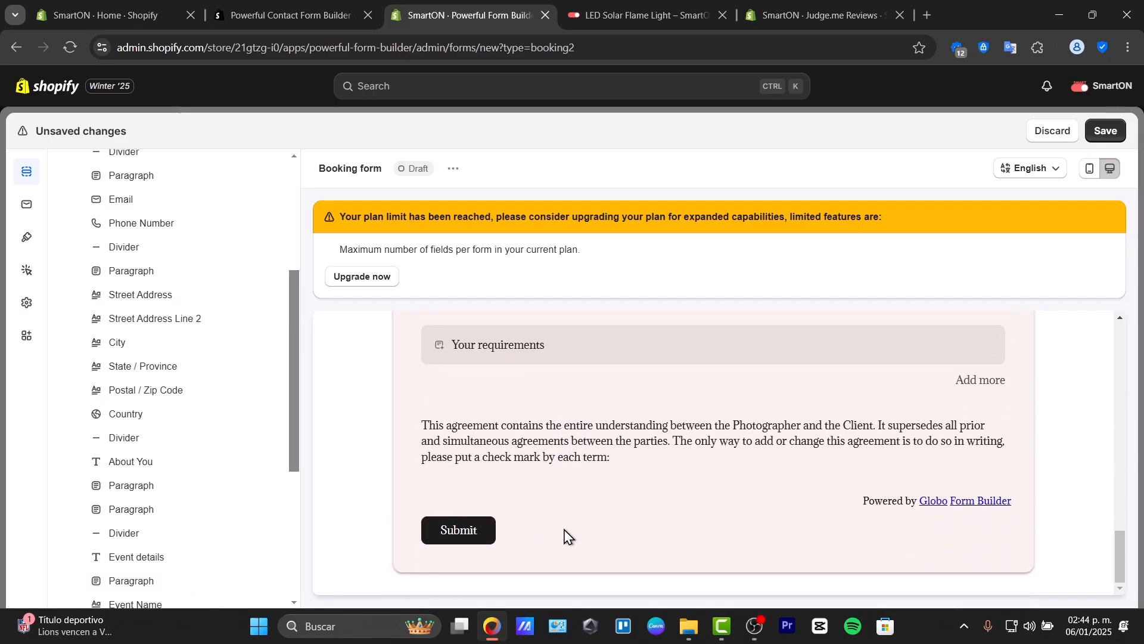
{"action": "scroll", "coordinate": [700, 515], "scroll_direction": "up", "scroll_amount": 4}
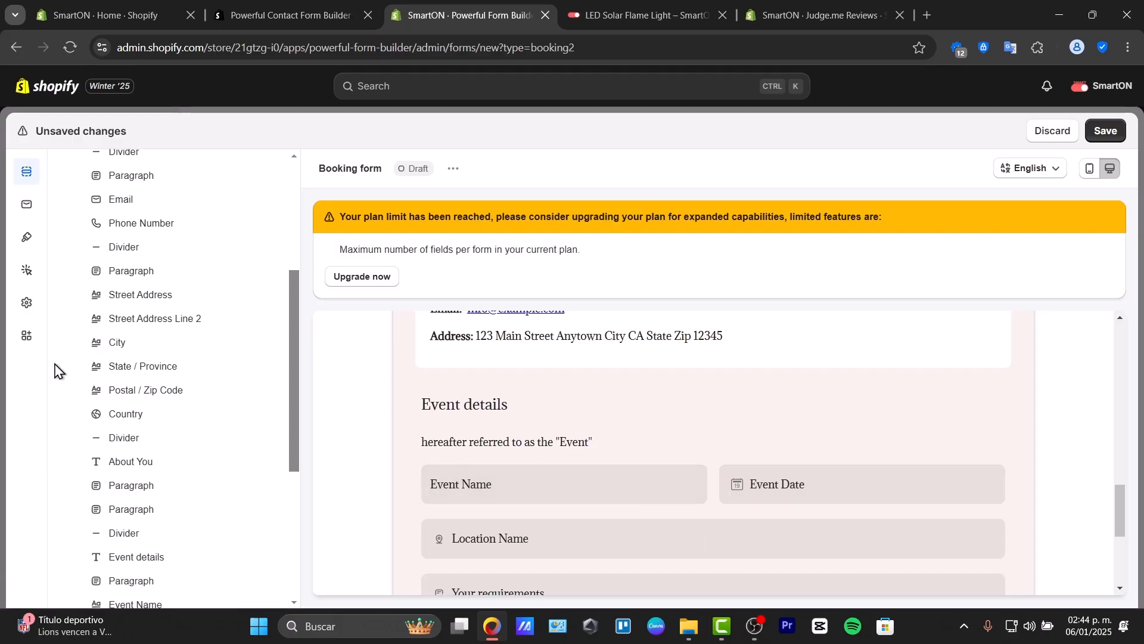
{"action": "scroll", "coordinate": [125, 468], "scroll_direction": "down", "scroll_amount": 1}
{"action": "scroll", "coordinate": [125, 468], "scroll_direction": "down", "scroll_amount": 4}
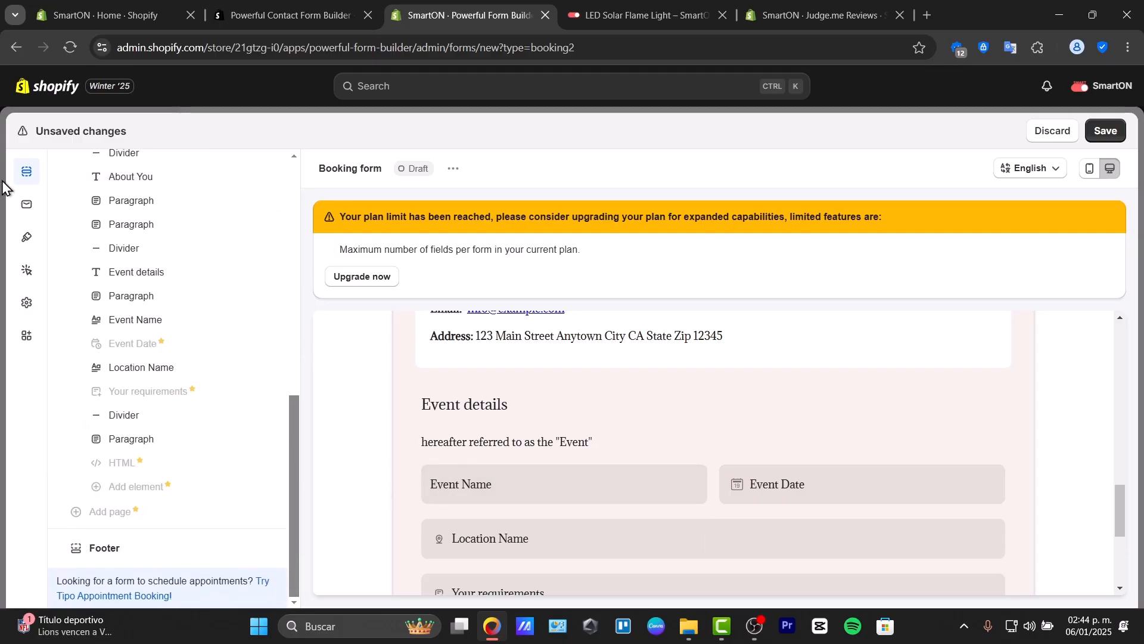
{"action": "left_click", "coordinate": [31, 203]}
{"action": "left_click", "coordinate": [174, 209]}
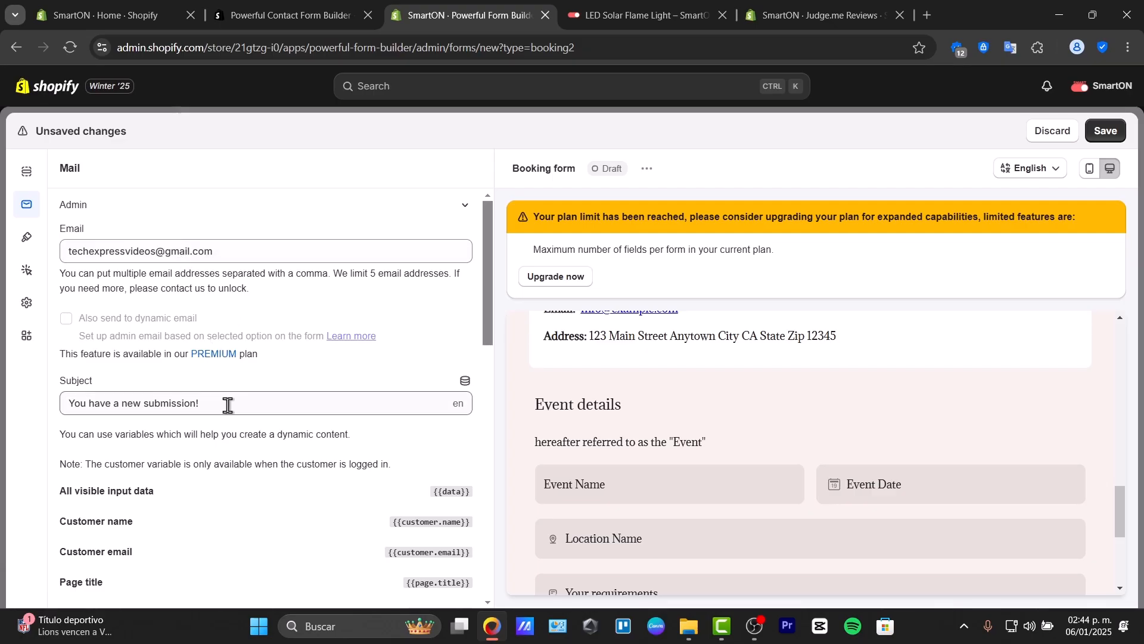
{"action": "scroll", "coordinate": [225, 411], "scroll_direction": "down", "scroll_amount": 8}
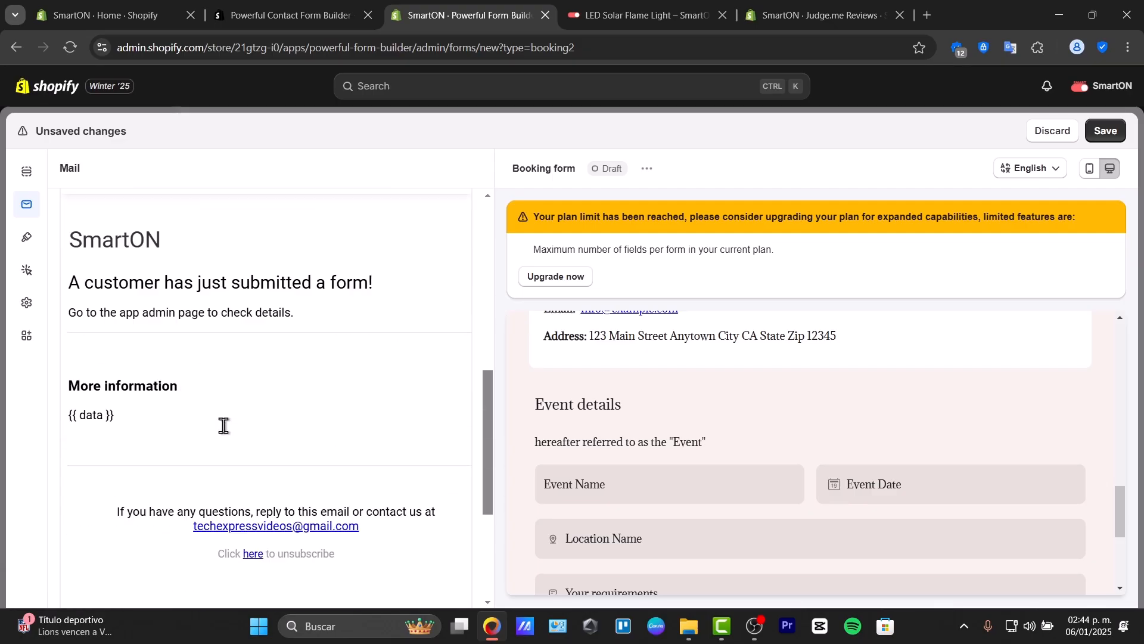
{"action": "scroll", "coordinate": [342, 366], "scroll_direction": "down", "scroll_amount": 5}
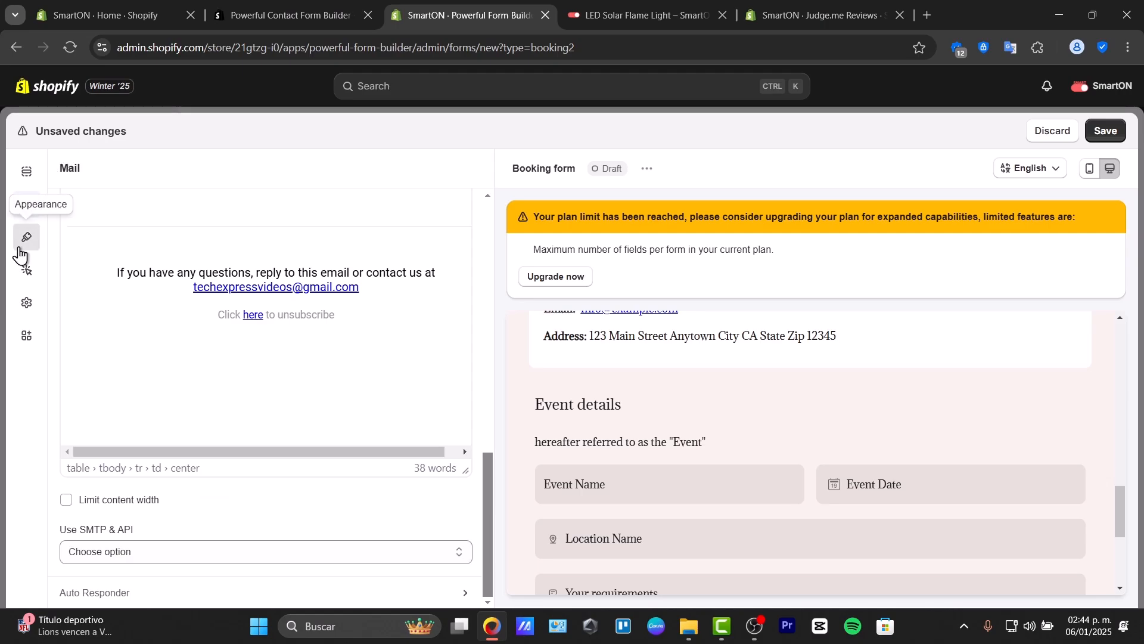
- Try the Float and Popup layouts in the form's appearance settings, and set the layout back to Boxed
{"action": "left_click", "coordinate": [21, 246]}
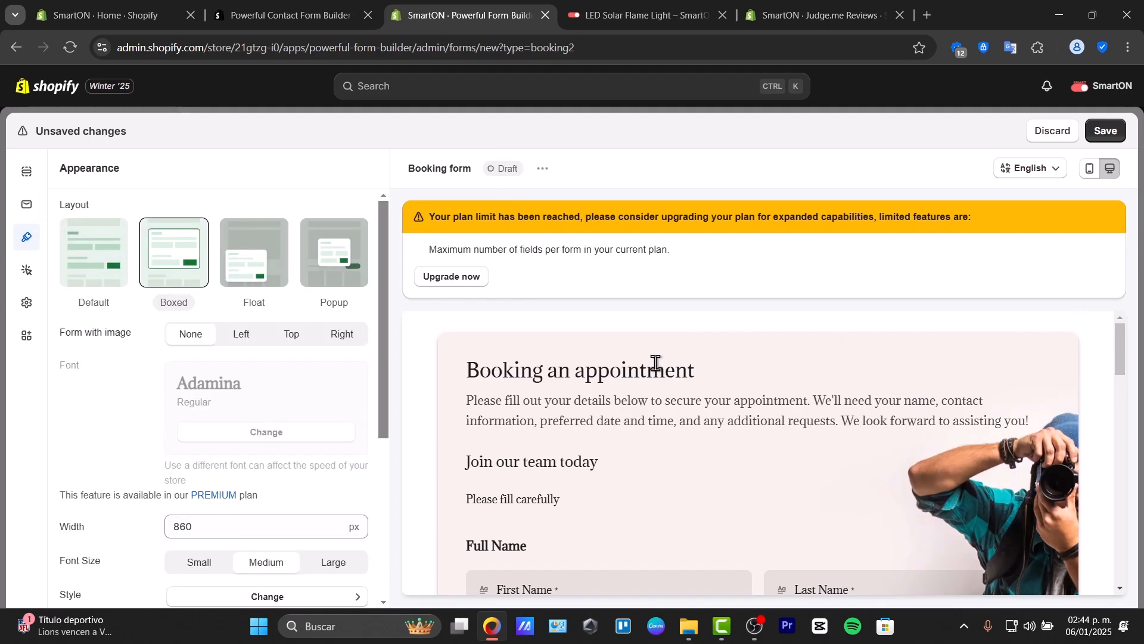
{"action": "left_click", "coordinate": [115, 266]}
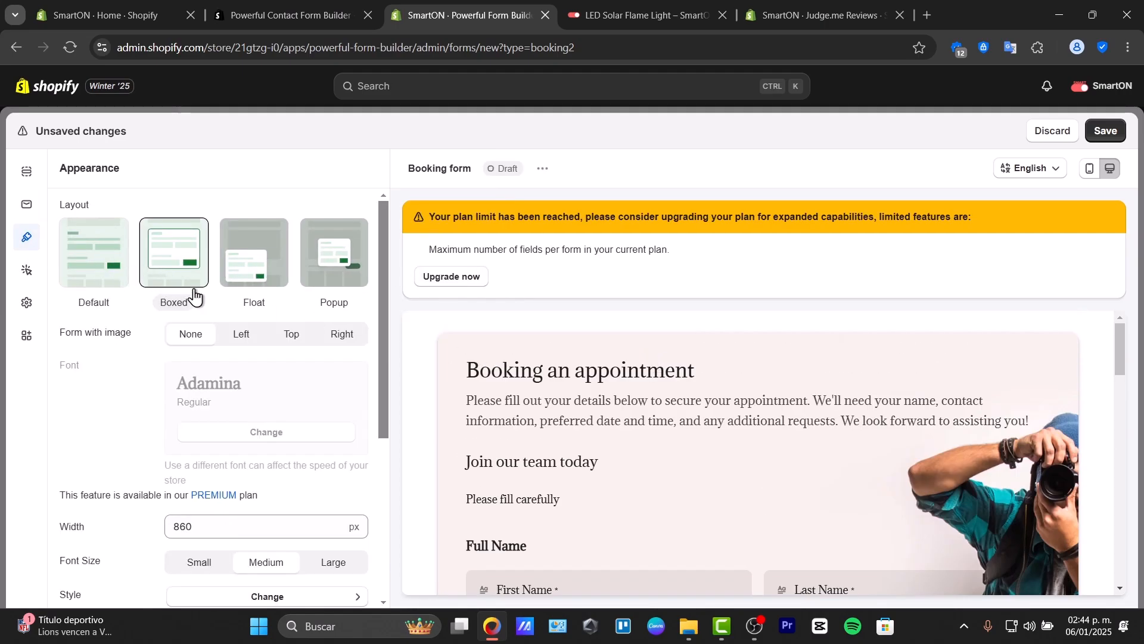
{"action": "left_click", "coordinate": [255, 273]}
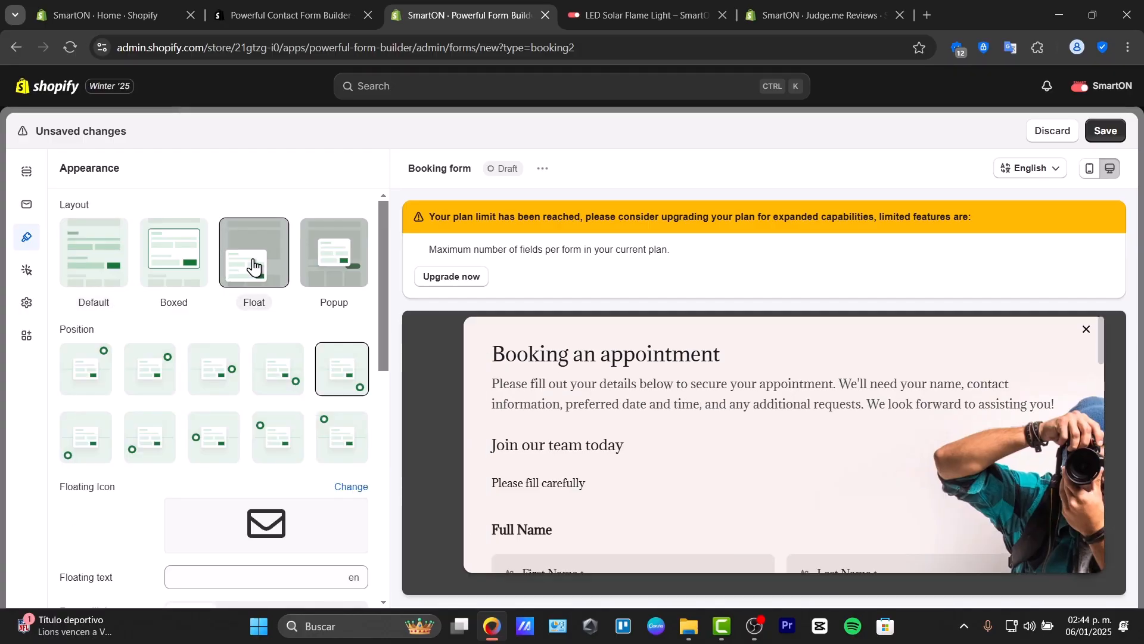
{"action": "scroll", "coordinate": [763, 433], "scroll_direction": "down", "scroll_amount": 16}
{"action": "scroll", "coordinate": [763, 433], "scroll_direction": "up", "scroll_amount": 14}
{"action": "scroll", "coordinate": [760, 431], "scroll_direction": "up", "scroll_amount": 3}
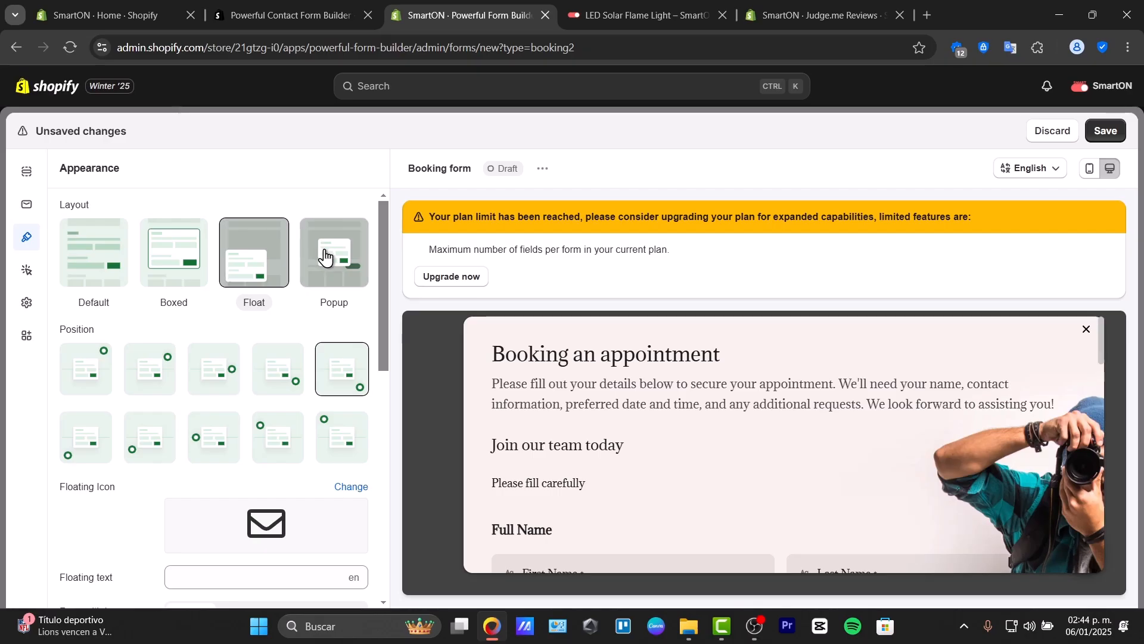
{"action": "left_click", "coordinate": [325, 250]}
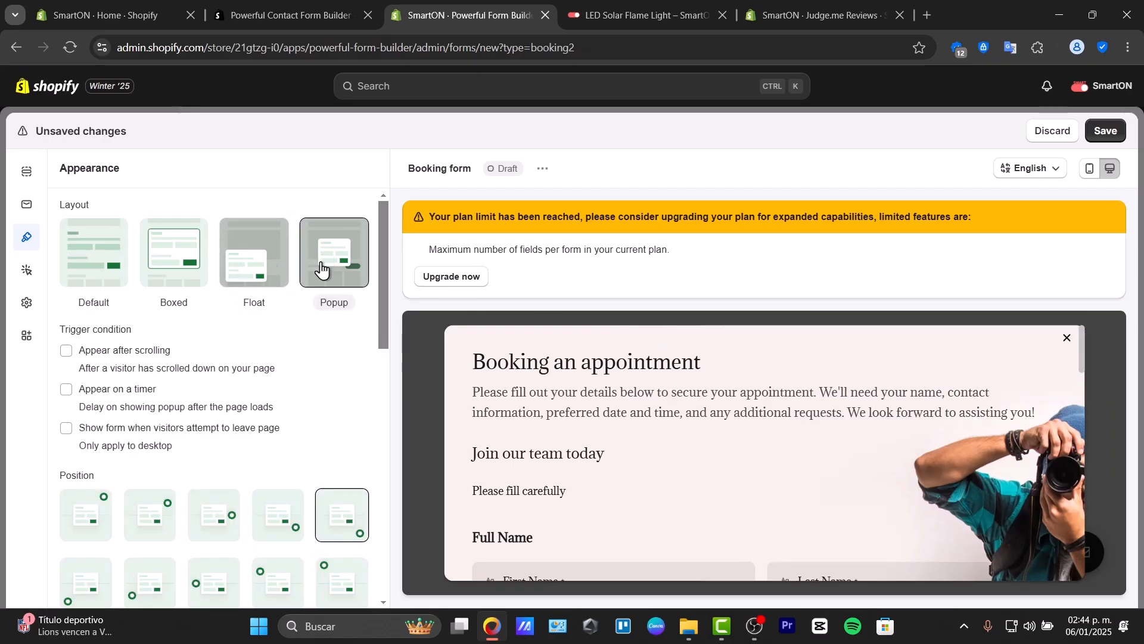
{"action": "left_click", "coordinate": [266, 262]}
{"action": "left_click", "coordinate": [361, 266]}
{"action": "left_click_drag", "start_coordinate": [64, 330], "coordinate": [138, 332]}
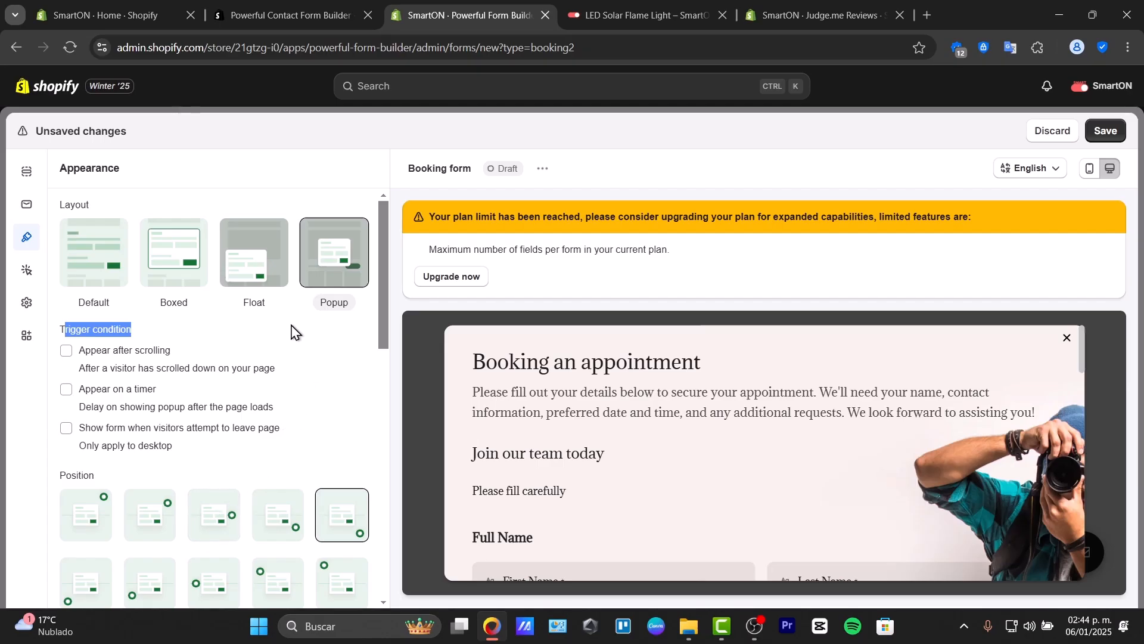
{"action": "left_click", "coordinate": [197, 259]}
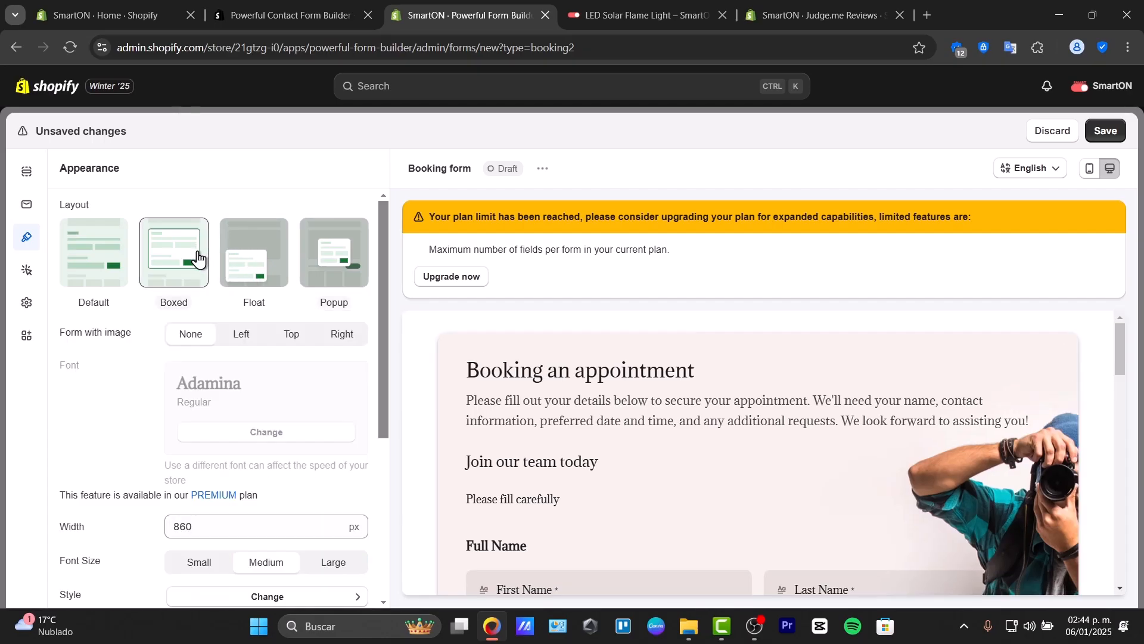
{"action": "scroll", "coordinate": [119, 268], "scroll_direction": "down", "scroll_amount": 4}
- In the after-submit settings, enter the discount SMART10 and add the message line "Here is a 10% discount for your effort"
{"action": "left_click", "coordinate": [26, 270]}
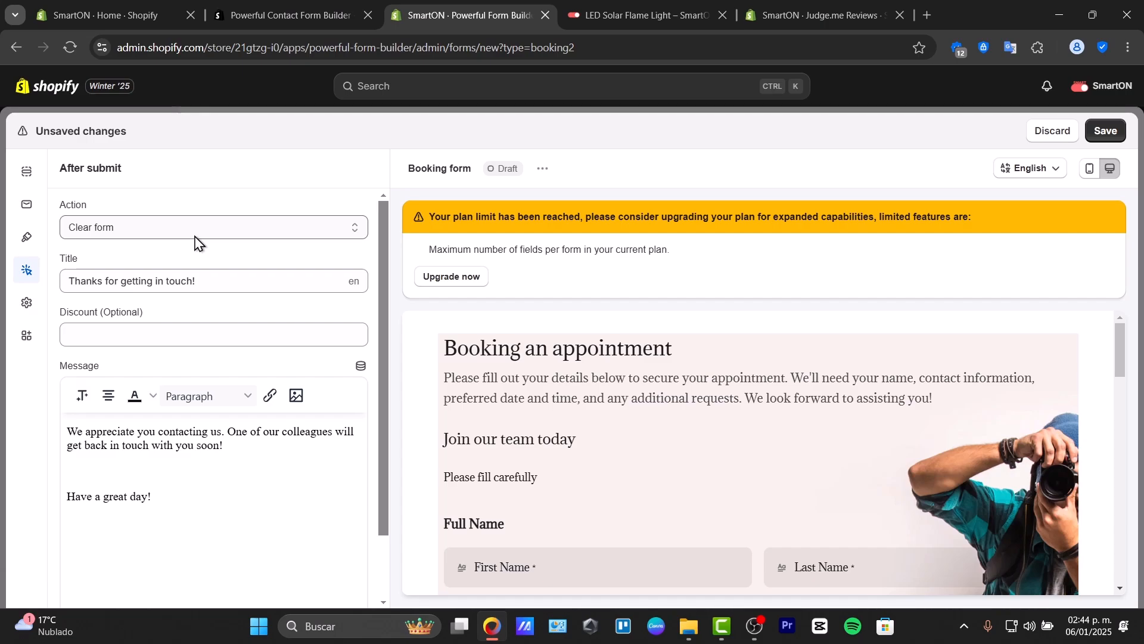
{"action": "left_click", "coordinate": [211, 281]}
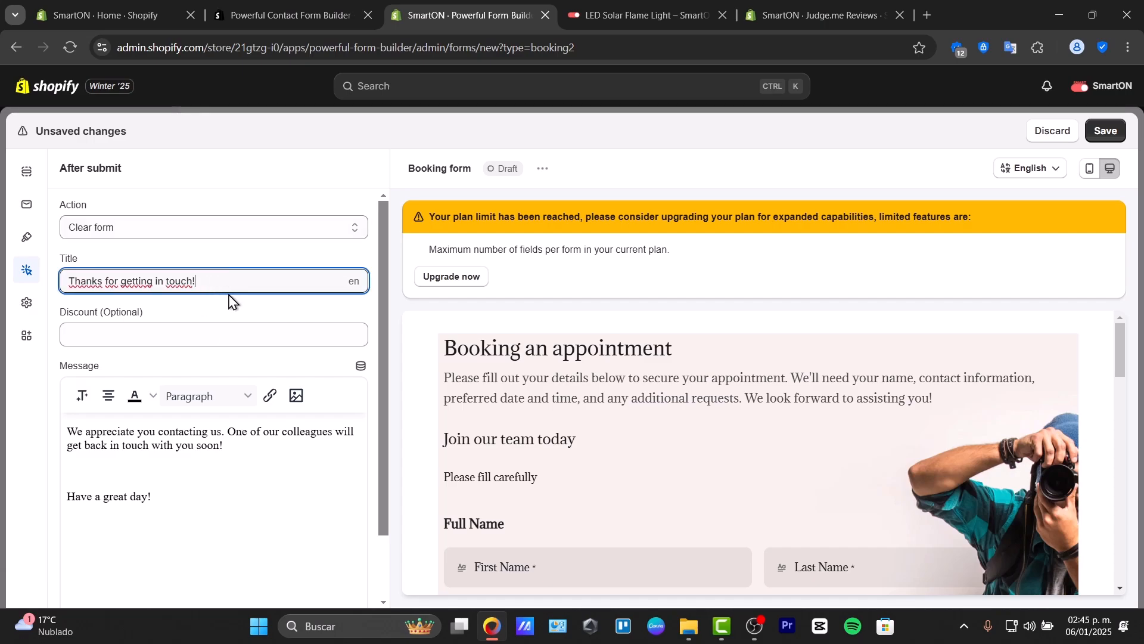
{"action": "left_click", "coordinate": [234, 332]}
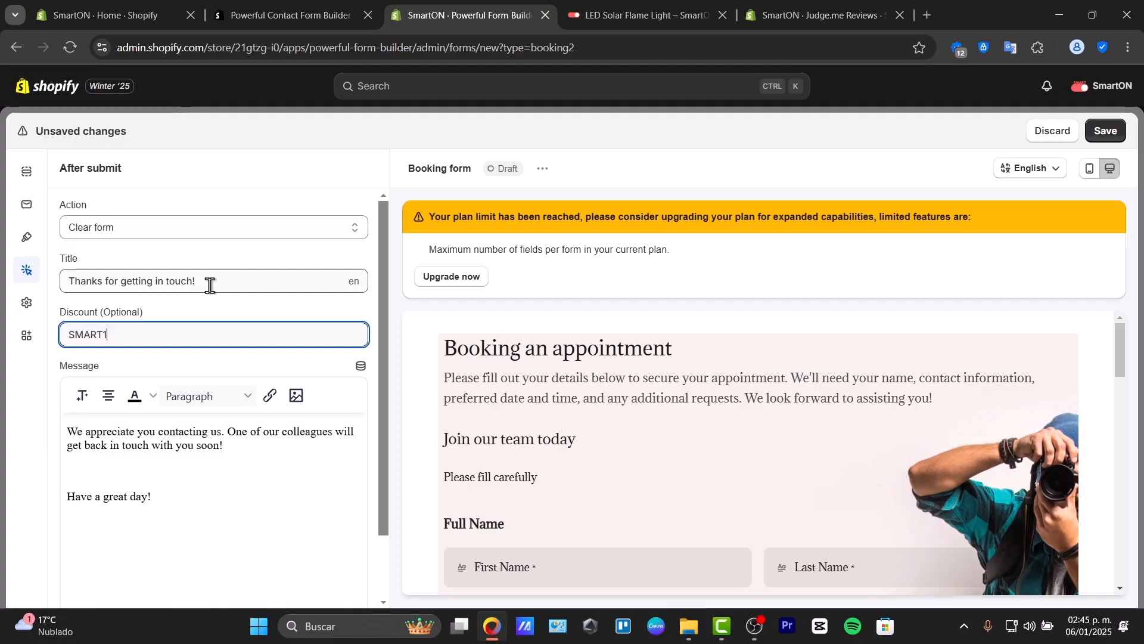
{"action": "left_click", "coordinate": [268, 469]}
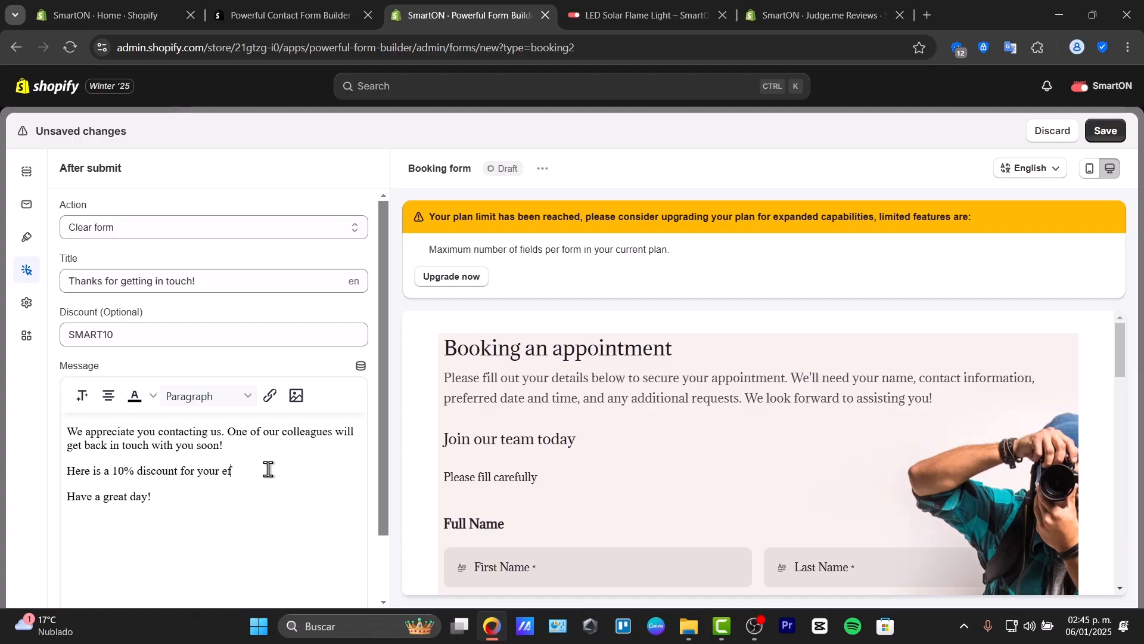
{"action": "scroll", "coordinate": [268, 469], "scroll_direction": "down", "scroll_amount": 1}
{"action": "scroll", "coordinate": [409, 539], "scroll_direction": "down", "scroll_amount": 4}
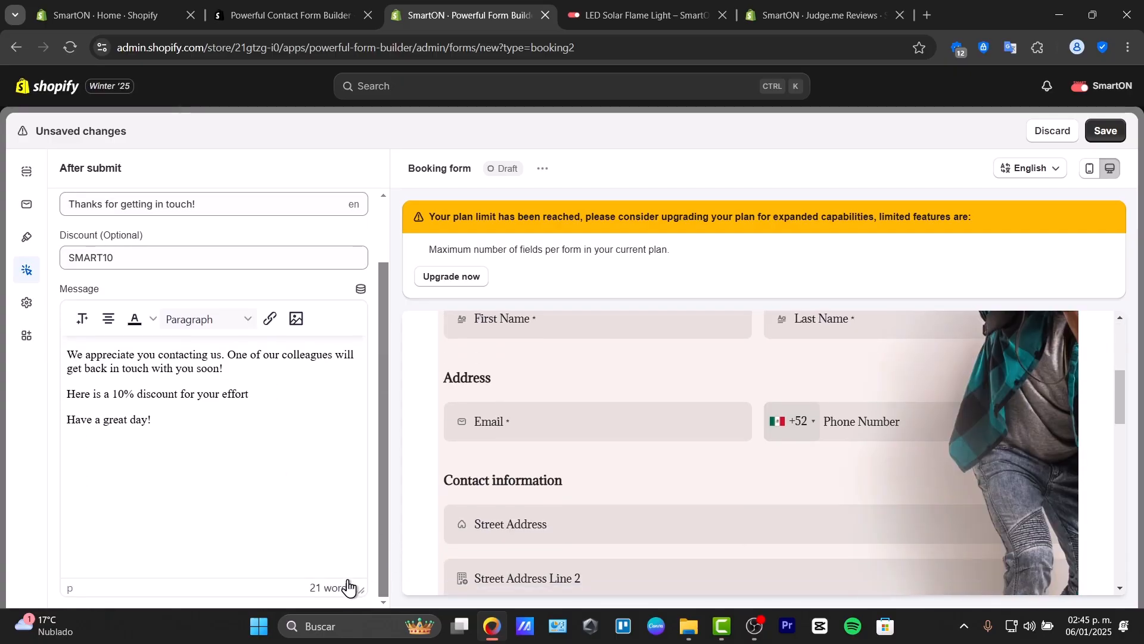
{"action": "scroll", "coordinate": [614, 498], "scroll_direction": "down", "scroll_amount": 5}
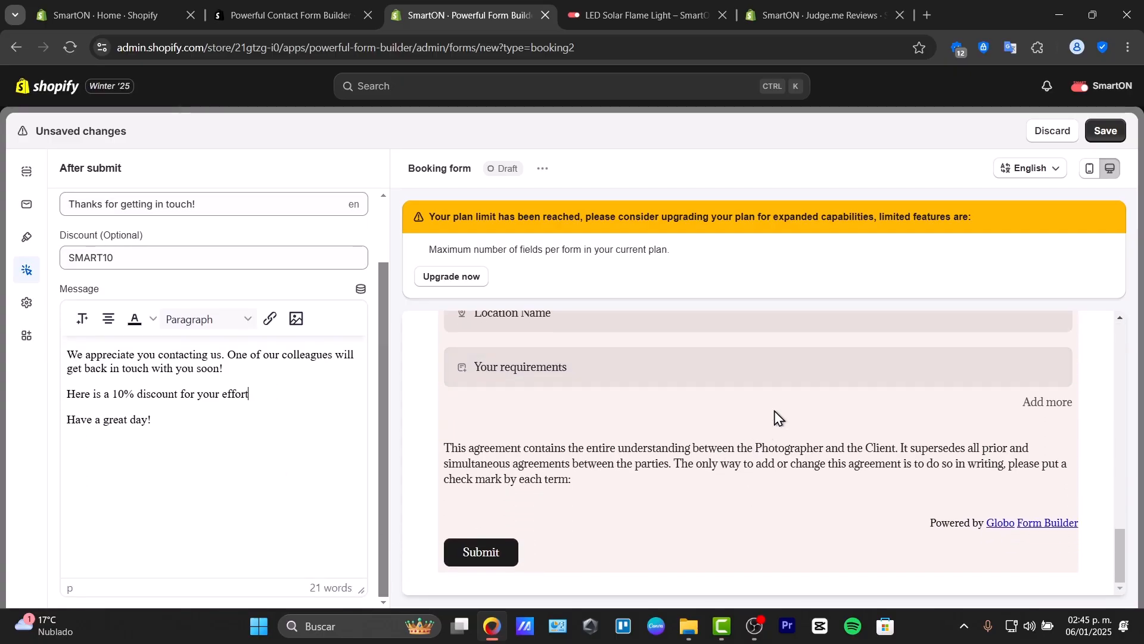
- Examine the form's general settings and its error message settings
{"action": "left_click", "coordinate": [23, 316]}
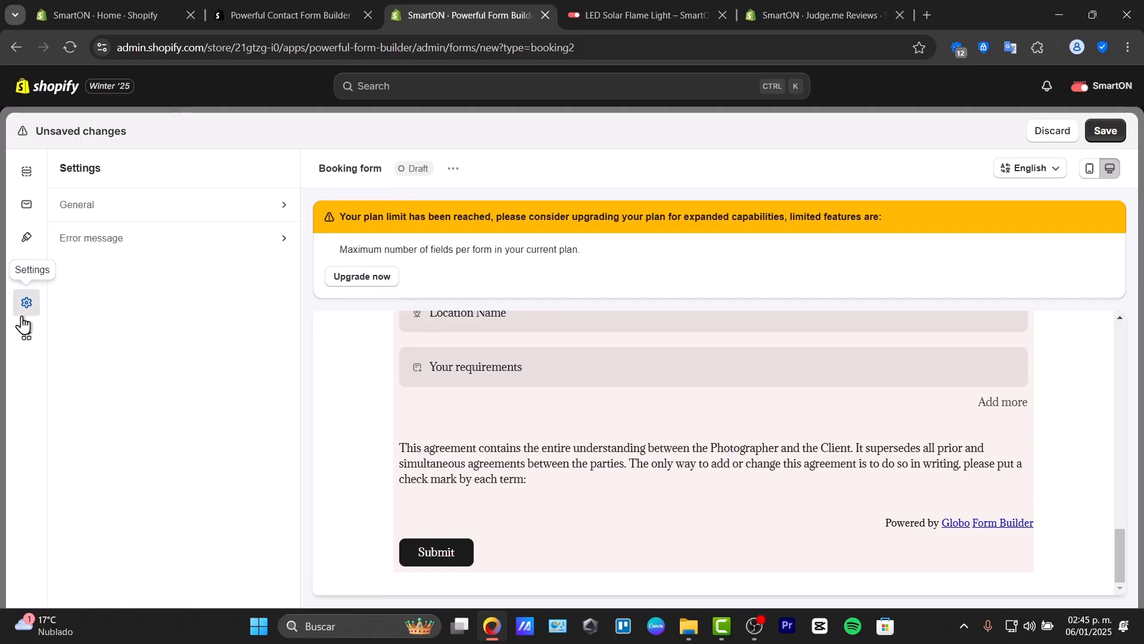
{"action": "left_click", "coordinate": [94, 203]}
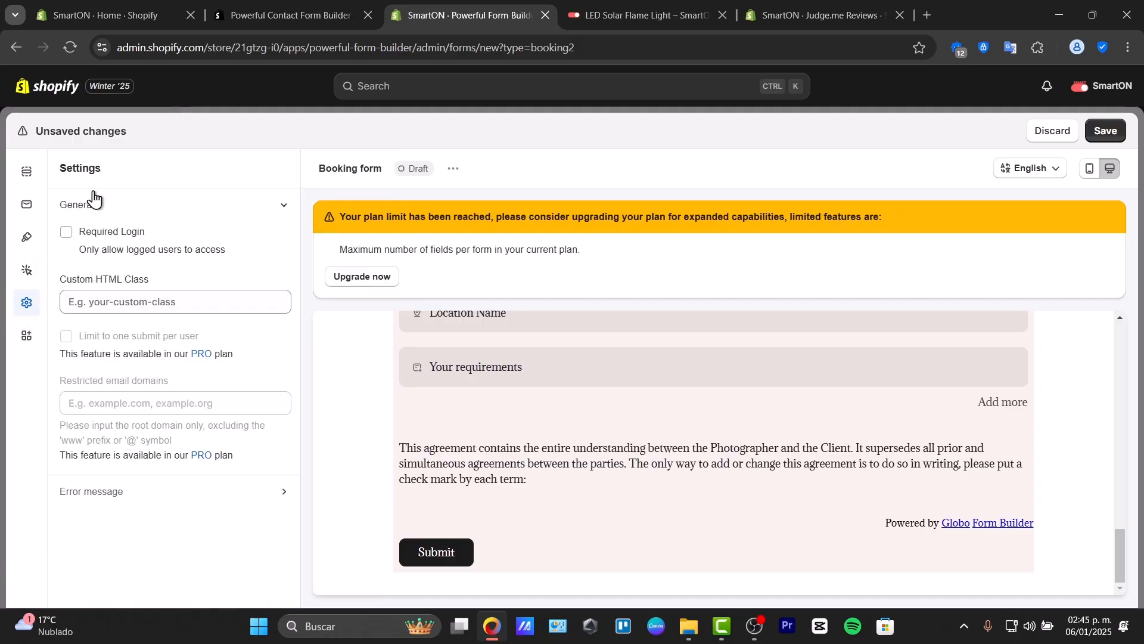
{"action": "left_click", "coordinate": [135, 209]}
{"action": "left_click", "coordinate": [135, 246]}
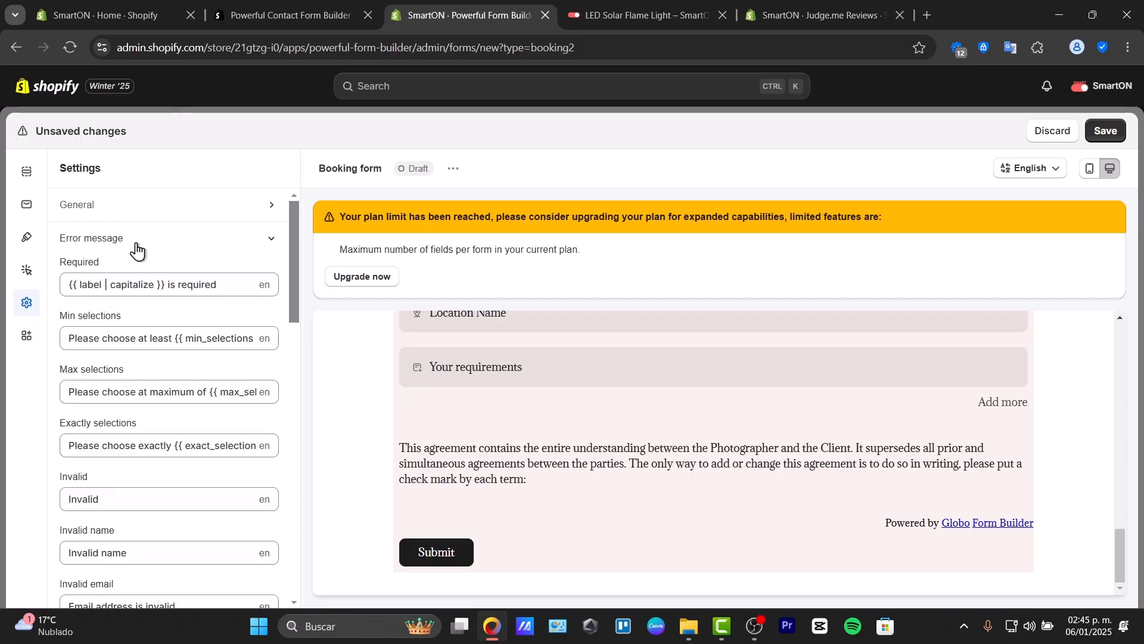
{"action": "left_click", "coordinate": [134, 249]}
- Enable the Google reCaptcha integration for the form, save the form, and look through the other integrations
{"action": "left_click", "coordinate": [27, 337]}
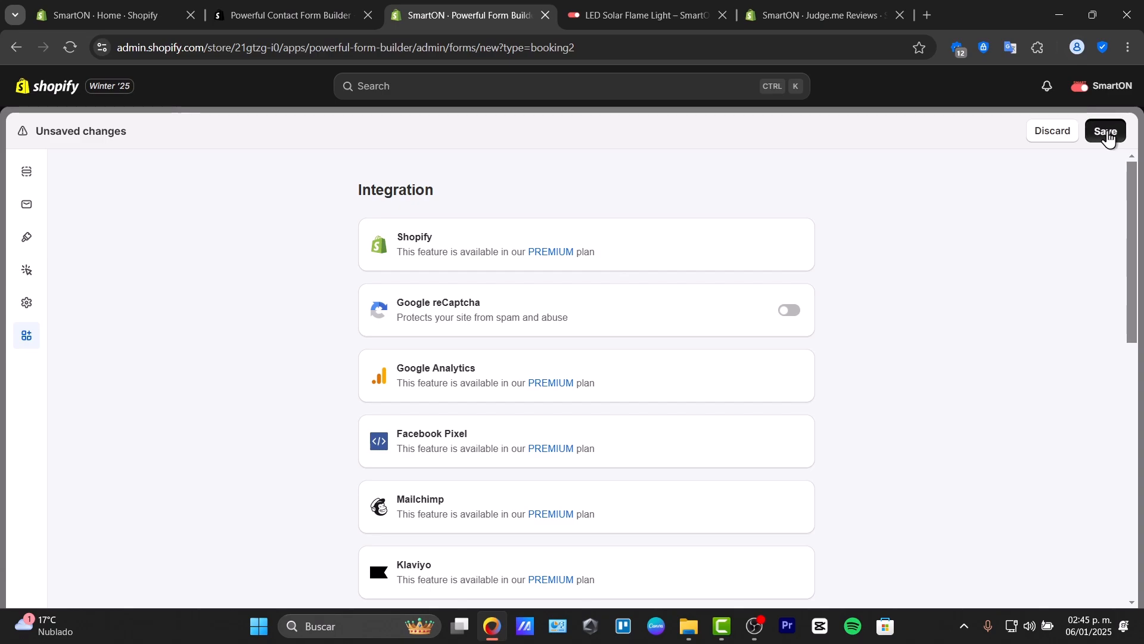
{"action": "left_click", "coordinate": [794, 319]}
{"action": "left_click", "coordinate": [1110, 131]}
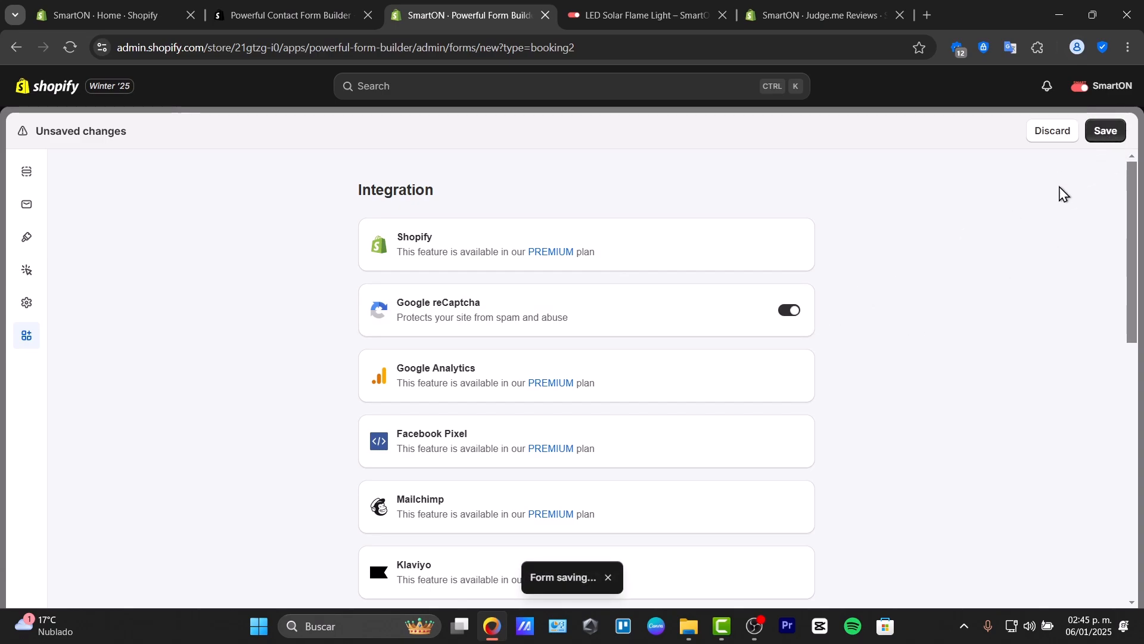
{"action": "scroll", "coordinate": [1133, 219], "scroll_direction": "down", "scroll_amount": 4}
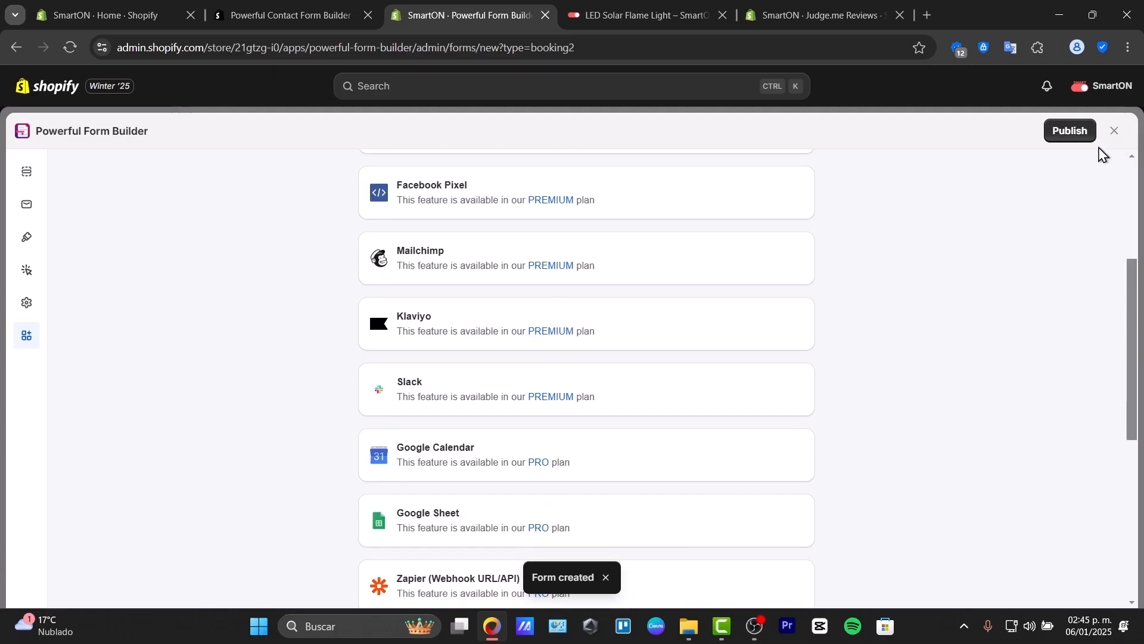
- Start publishing the form with the Popup display style, selecting the Sense (Live) theme and the Home page as page type
{"action": "left_click", "coordinate": [1082, 137]}
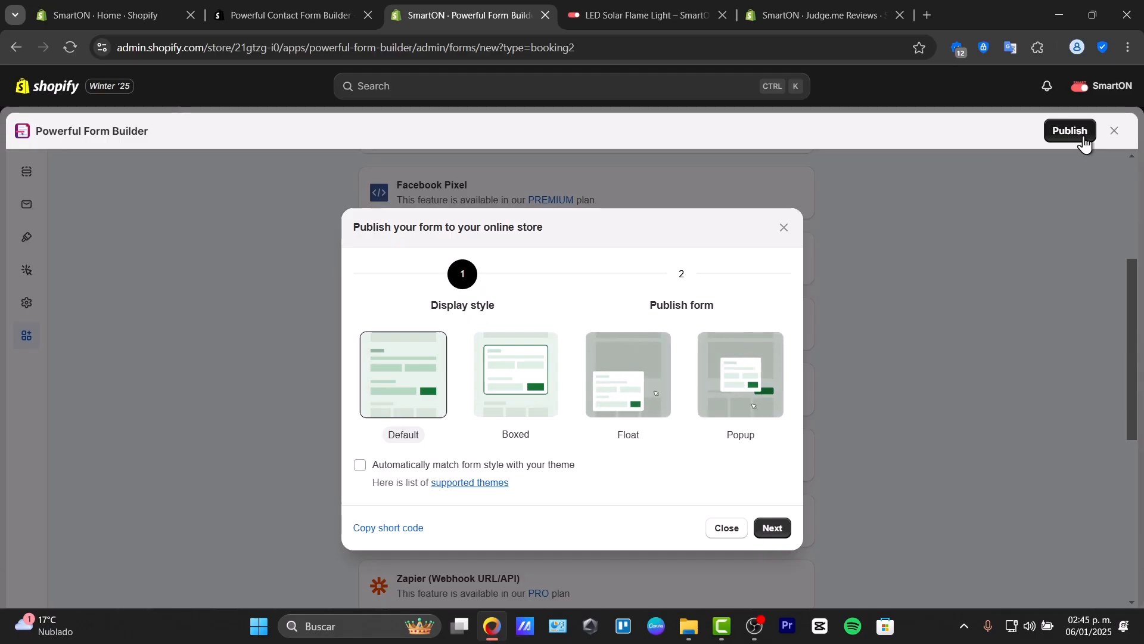
{"action": "left_click", "coordinate": [742, 441]}
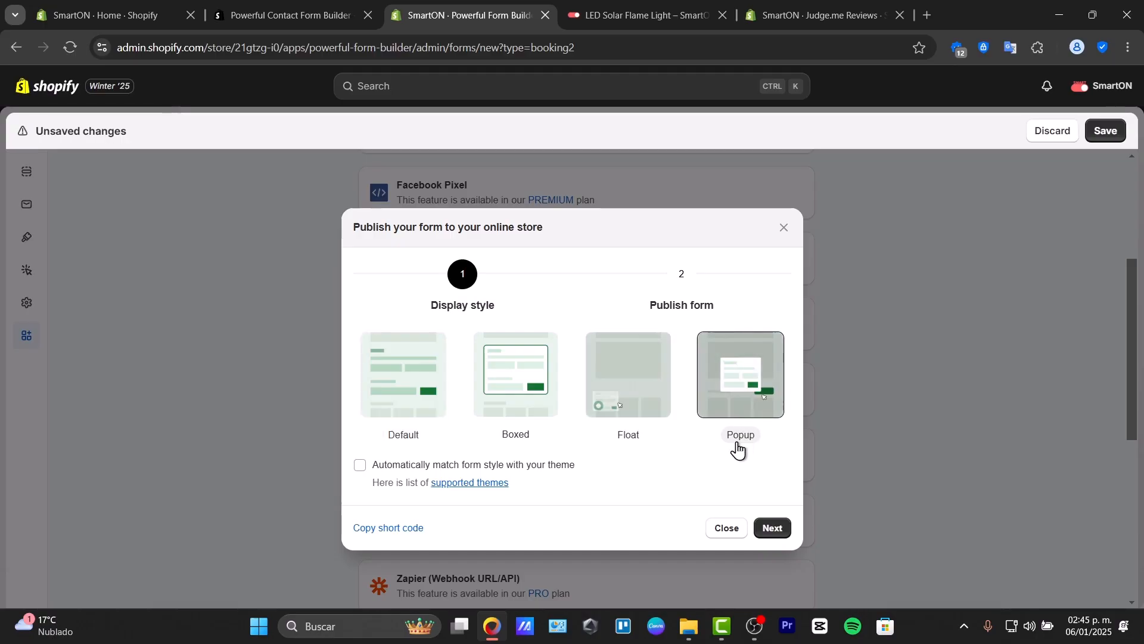
{"action": "left_click", "coordinate": [546, 468]}
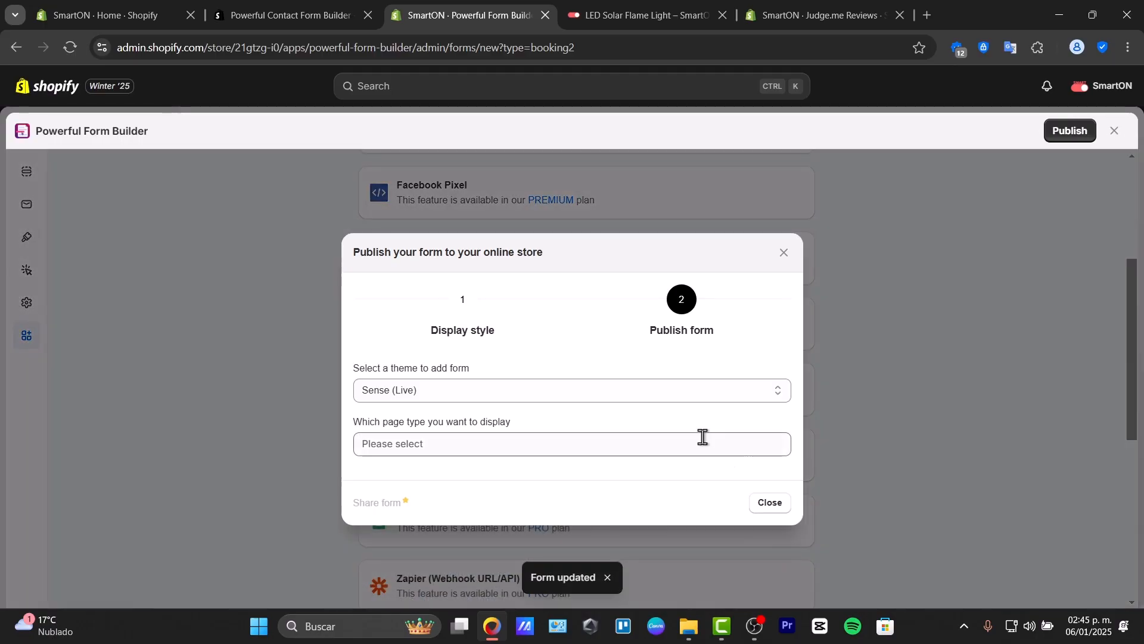
{"action": "left_click", "coordinate": [493, 389]}
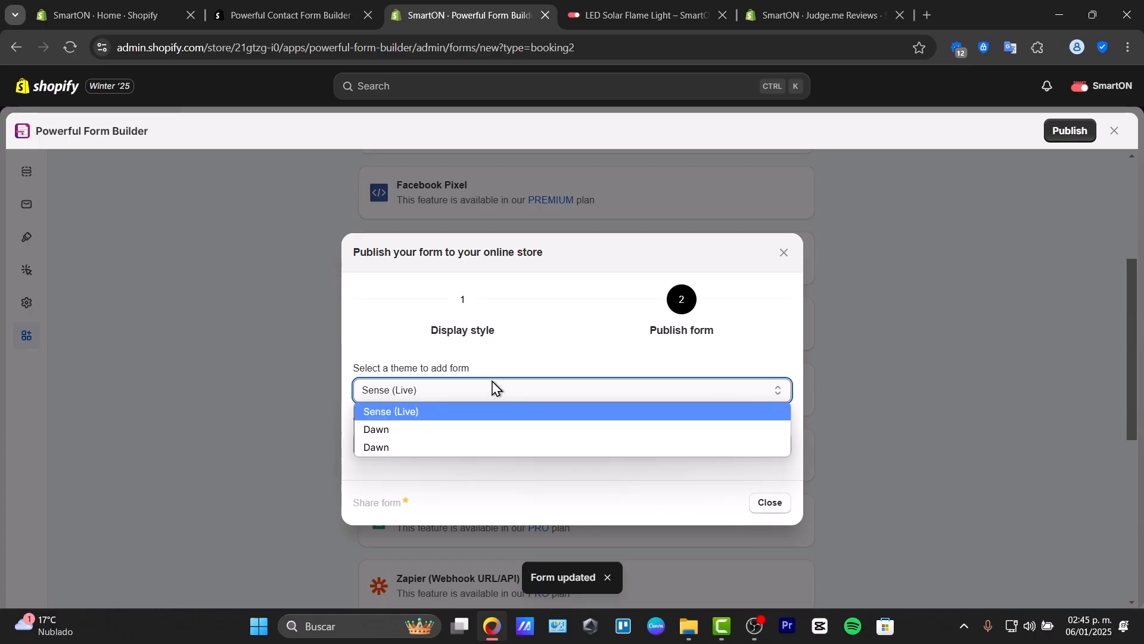
{"action": "left_click", "coordinate": [518, 412]}
{"action": "left_click", "coordinate": [485, 439]}
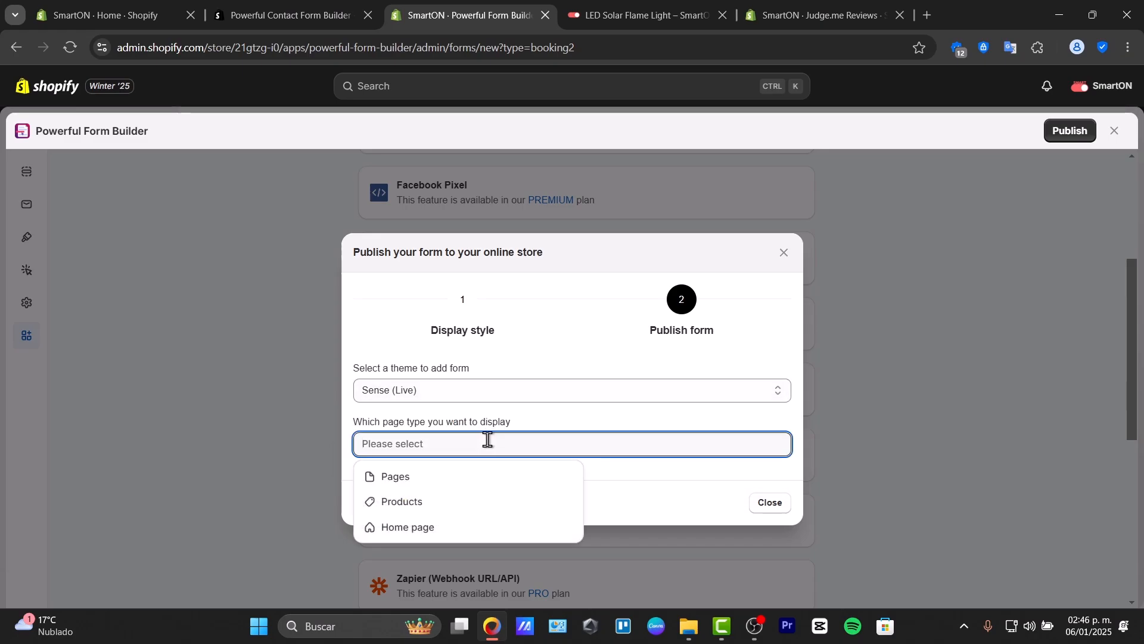
{"action": "left_click", "coordinate": [508, 529]}
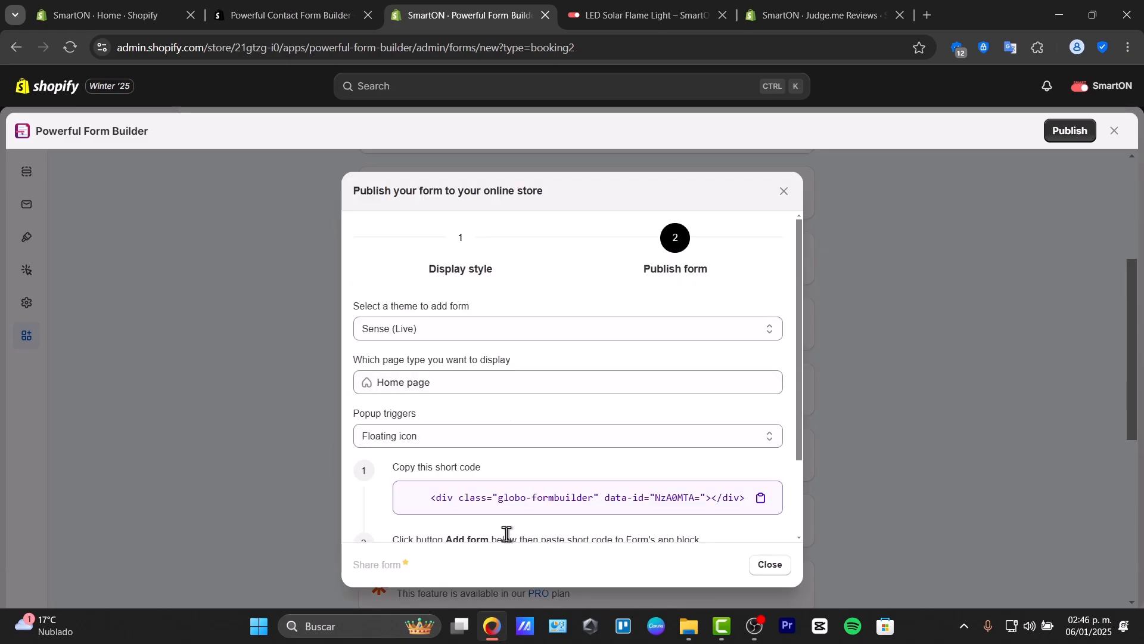
- Copy the form's short code from the publishing instructions and add the form to the theme
{"action": "scroll", "coordinate": [717, 477], "scroll_direction": "down", "scroll_amount": 4}
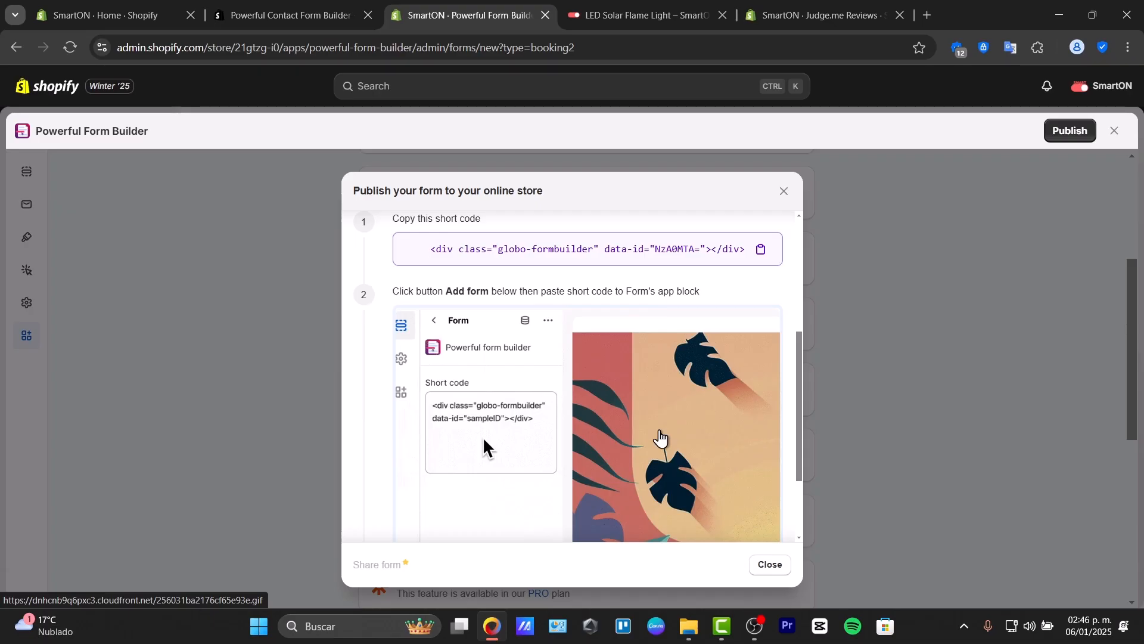
{"action": "scroll", "coordinate": [661, 438], "scroll_direction": "down", "scroll_amount": 2}
{"action": "scroll", "coordinate": [661, 438], "scroll_direction": "up", "scroll_amount": 5}
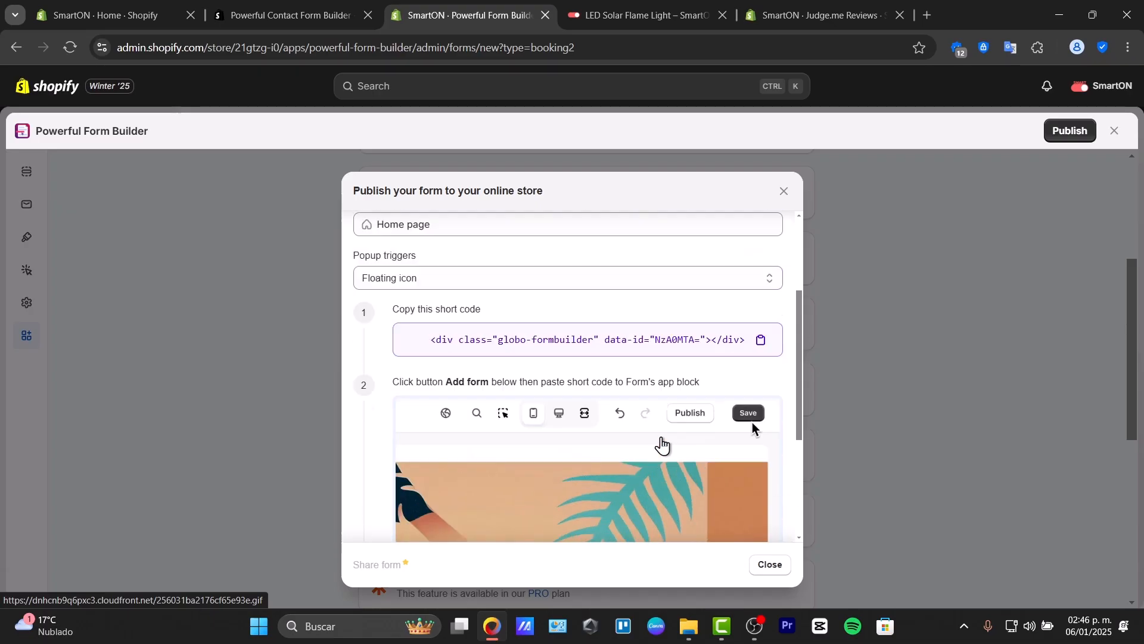
{"action": "left_click", "coordinate": [761, 383]}
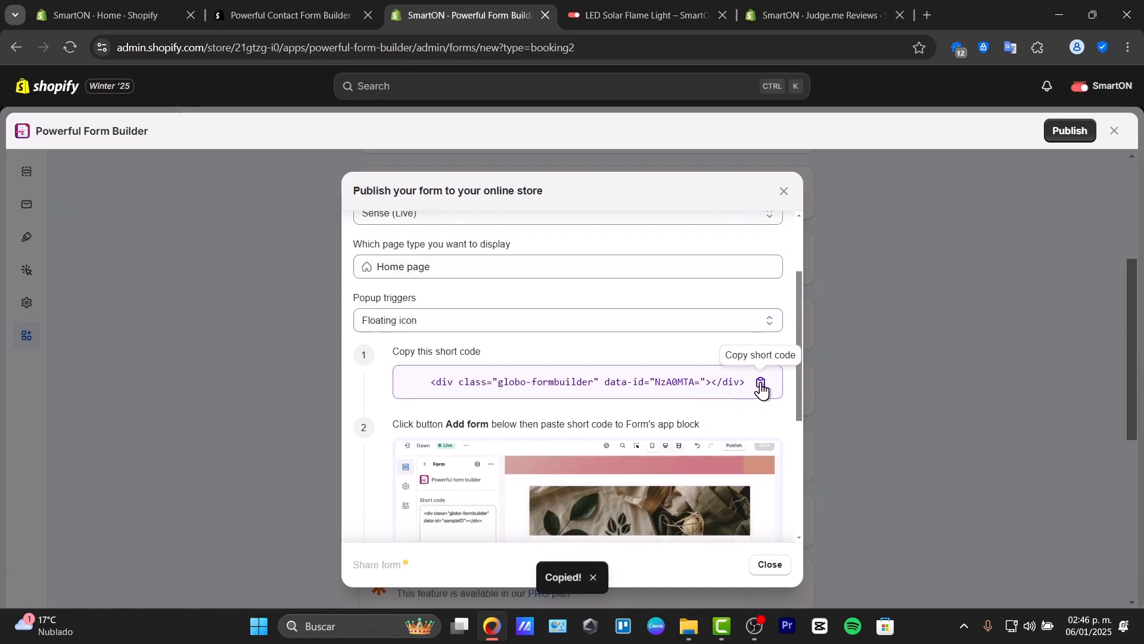
{"action": "scroll", "coordinate": [769, 455], "scroll_direction": "down", "scroll_amount": 5}
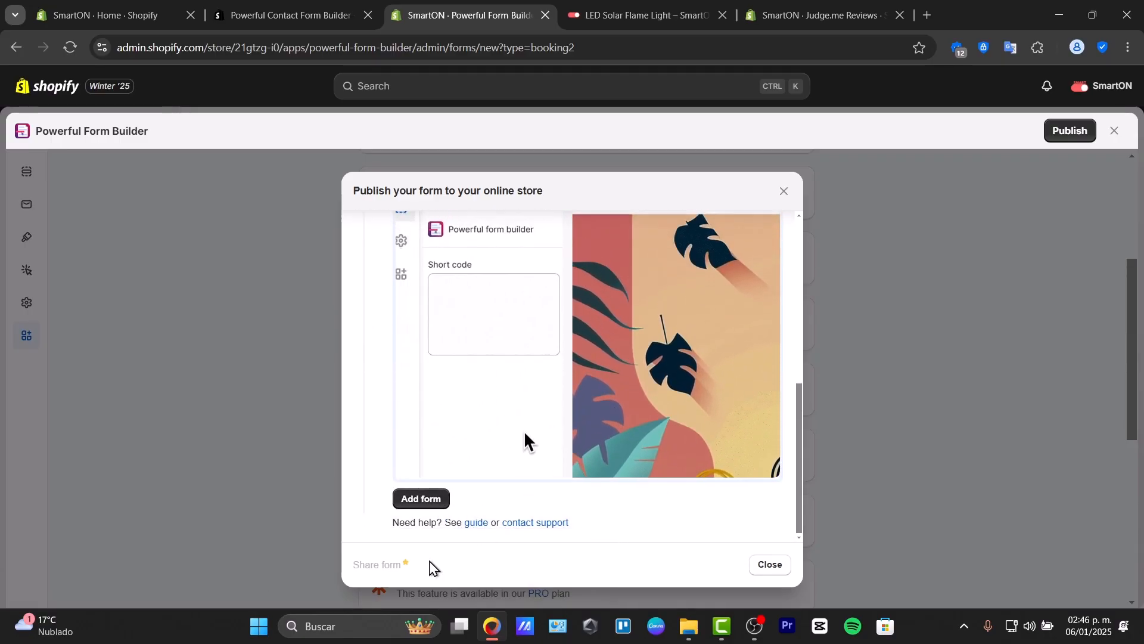
{"action": "left_click", "coordinate": [417, 501]}
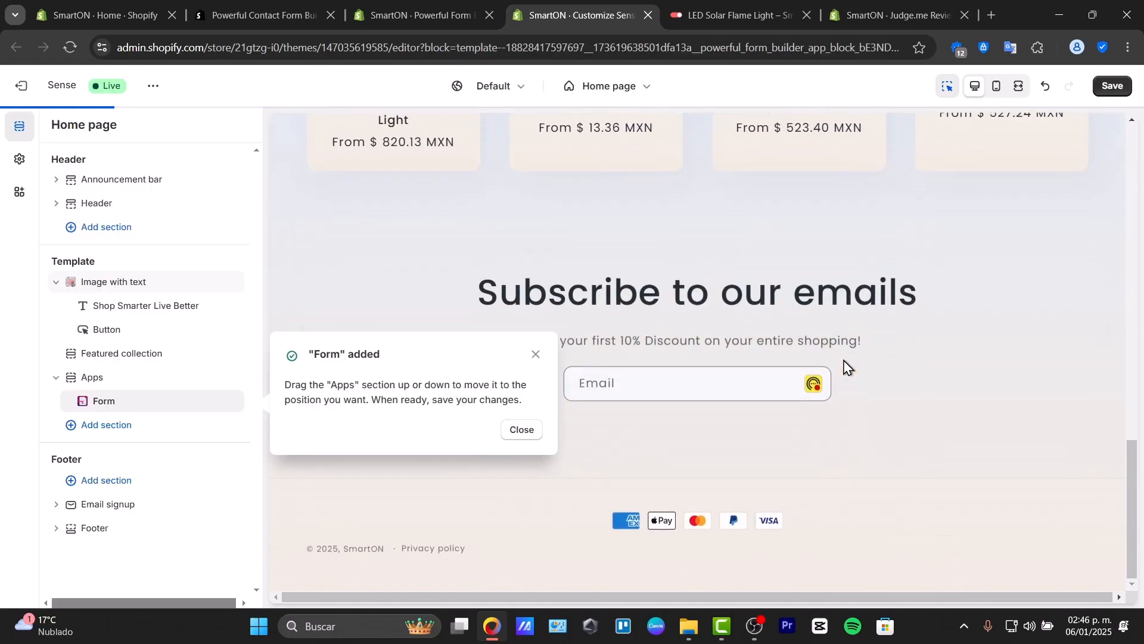
- Paste the short code into the home page's Form app block, save the theme, and preview the popup form before closing it
{"action": "scroll", "coordinate": [898, 273], "scroll_direction": "up", "scroll_amount": 3}
{"action": "scroll", "coordinate": [895, 279], "scroll_direction": "down", "scroll_amount": 6}
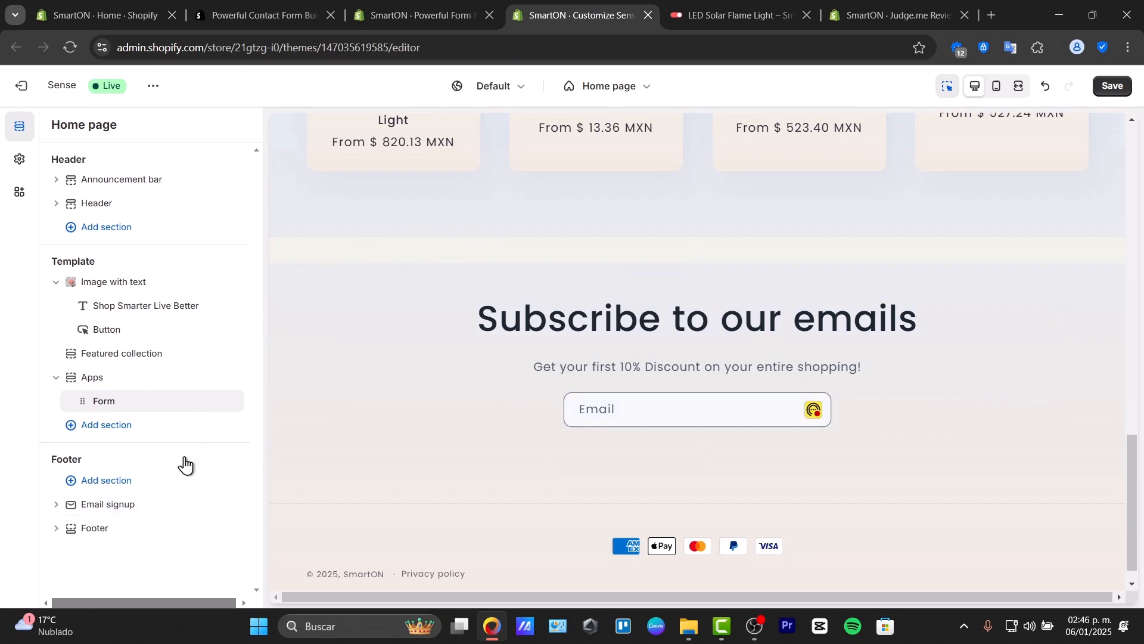
{"action": "left_click", "coordinate": [128, 412]}
{"action": "left_click", "coordinate": [138, 234]}
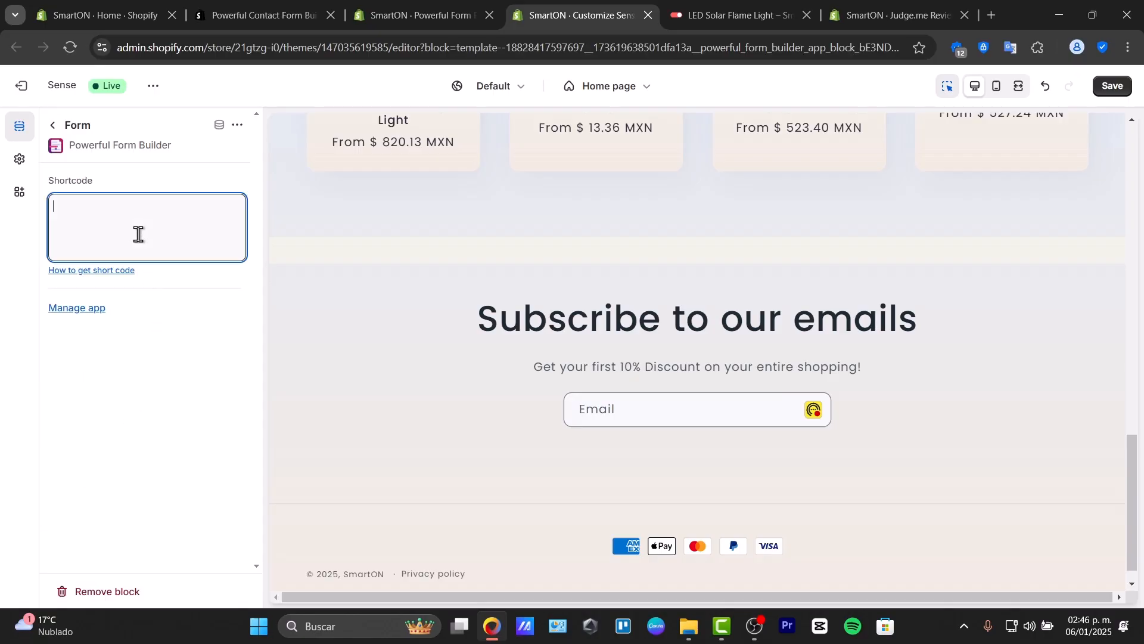
{"action": "key", "text": "ctrl+v"}
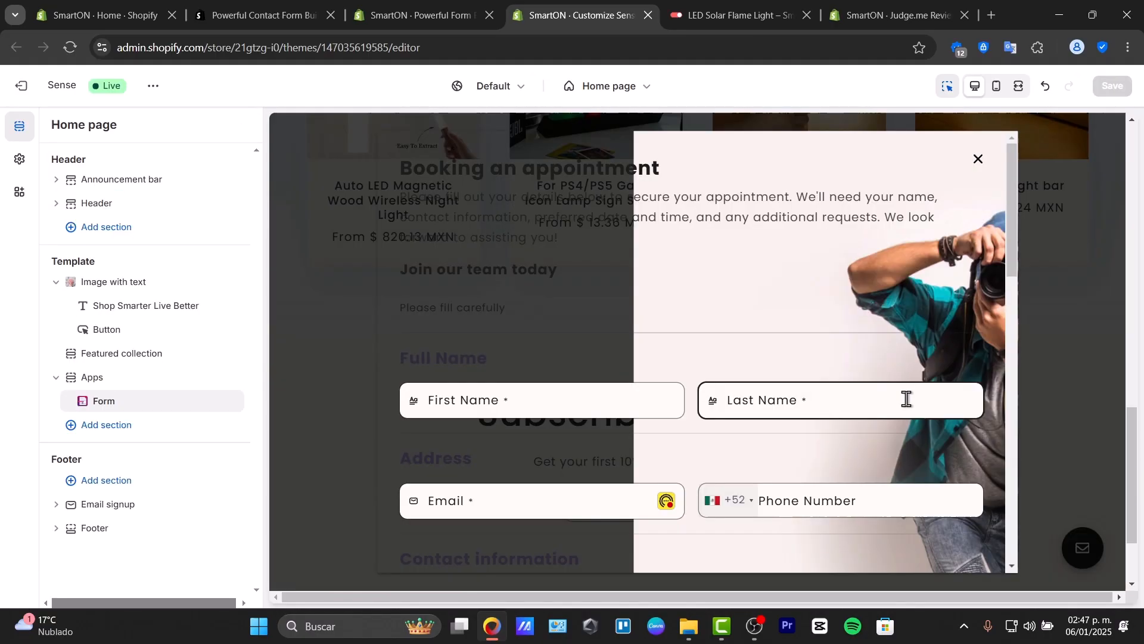
{"action": "left_click", "coordinate": [1067, 322]}
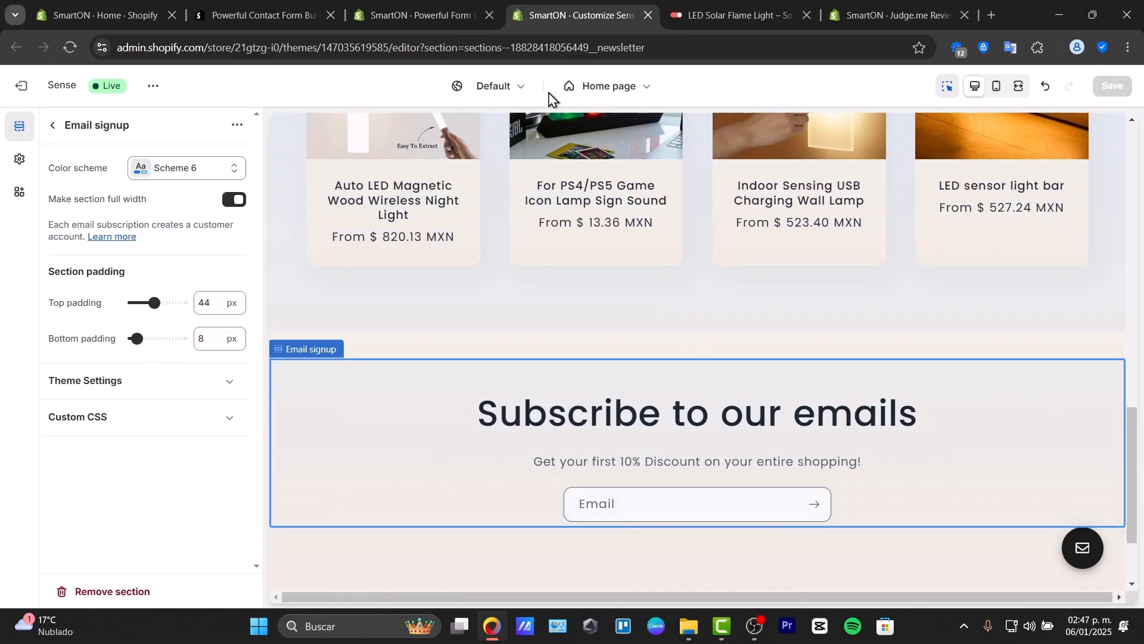
- View the live online store, dismiss the admin bar, and open the contact form popup from its floating icon
{"action": "left_click", "coordinate": [149, 91]}
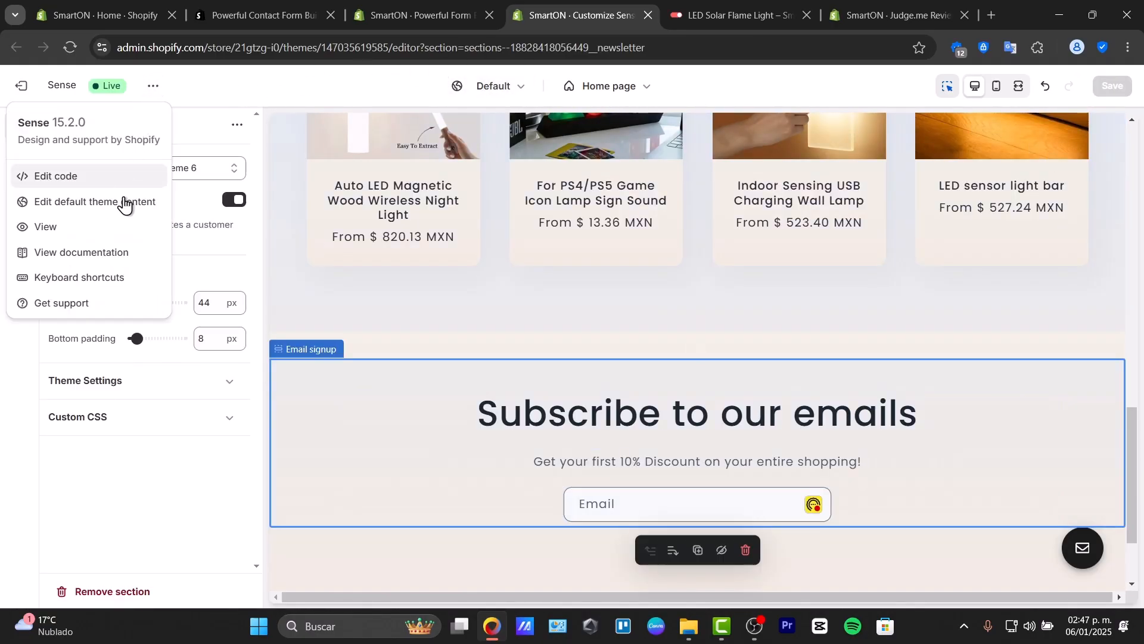
{"action": "left_click", "coordinate": [113, 229]}
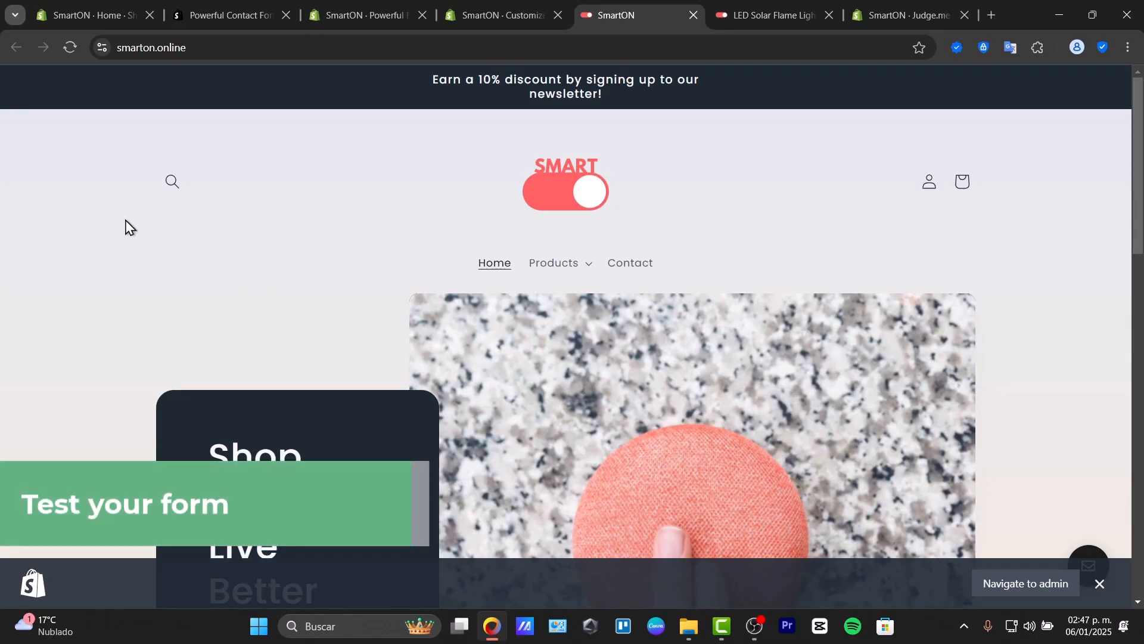
{"action": "scroll", "coordinate": [797, 421], "scroll_direction": "down", "scroll_amount": 4}
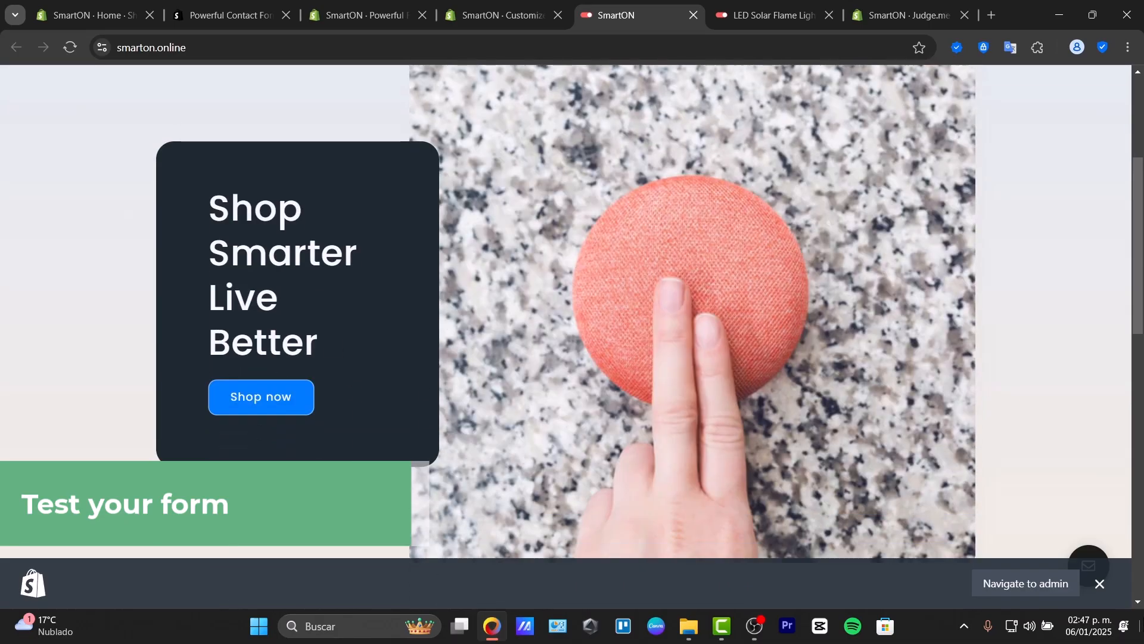
{"action": "left_click", "coordinate": [1099, 584]}
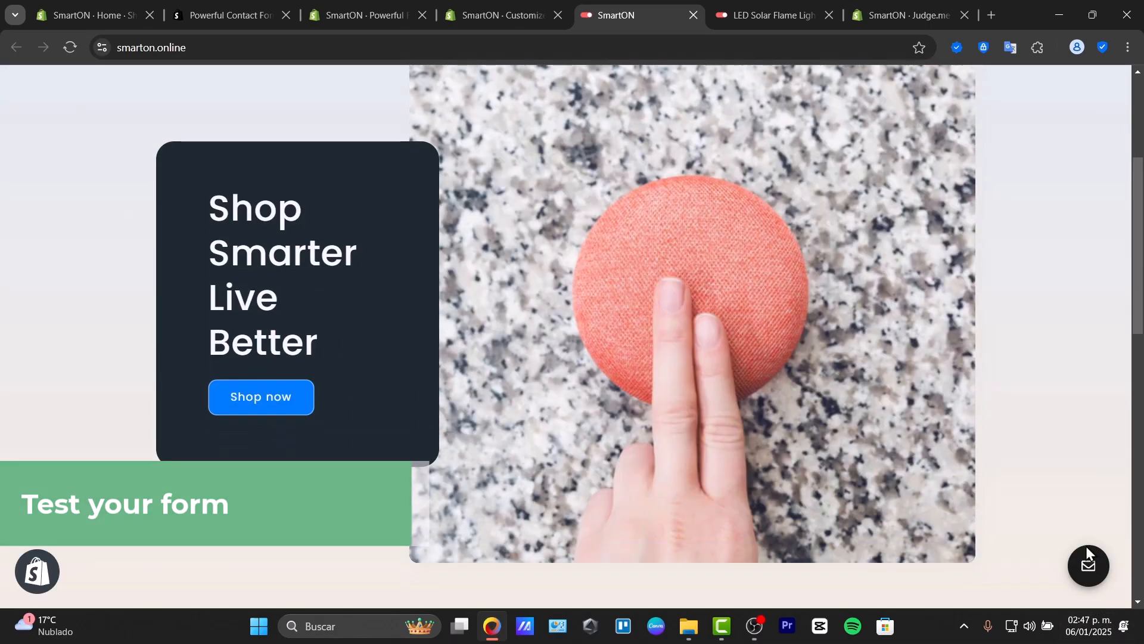
{"action": "scroll", "coordinate": [1008, 477], "scroll_direction": "down", "scroll_amount": 4}
{"action": "left_click", "coordinate": [1084, 567]}
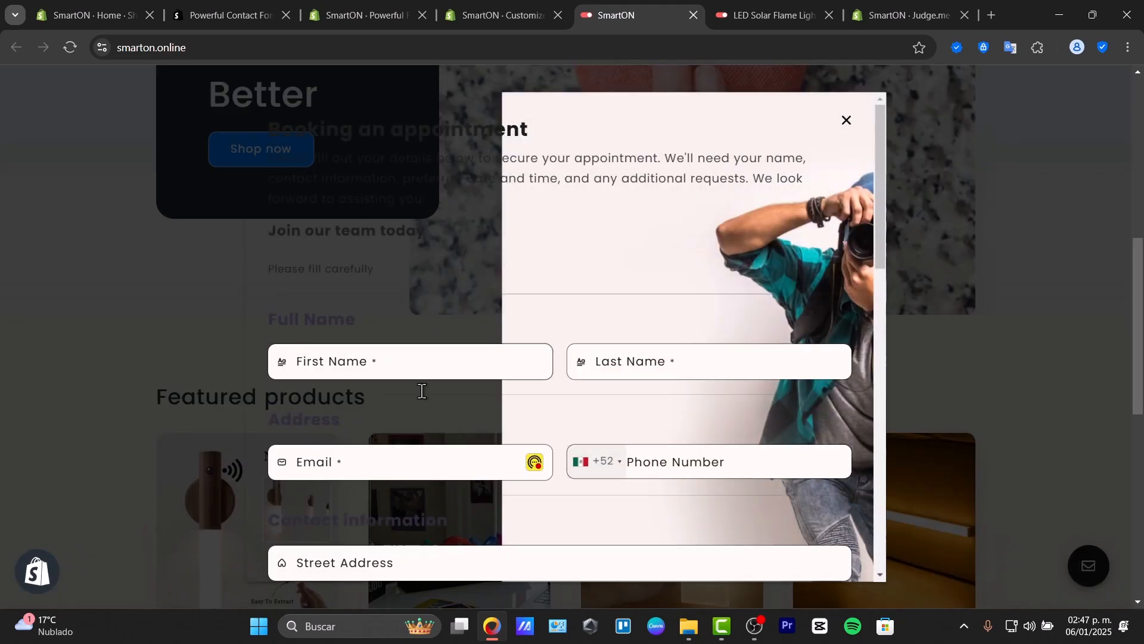
- Fill in and submit the popup form as a test, copy the SMART10 discount code, and submit the form again
{"action": "left_click", "coordinate": [340, 370]}
{"action": "type", "text": "Osva"}
{"action": "scroll", "coordinate": [300, 549], "scroll_direction": "down", "scroll_amount": 10}
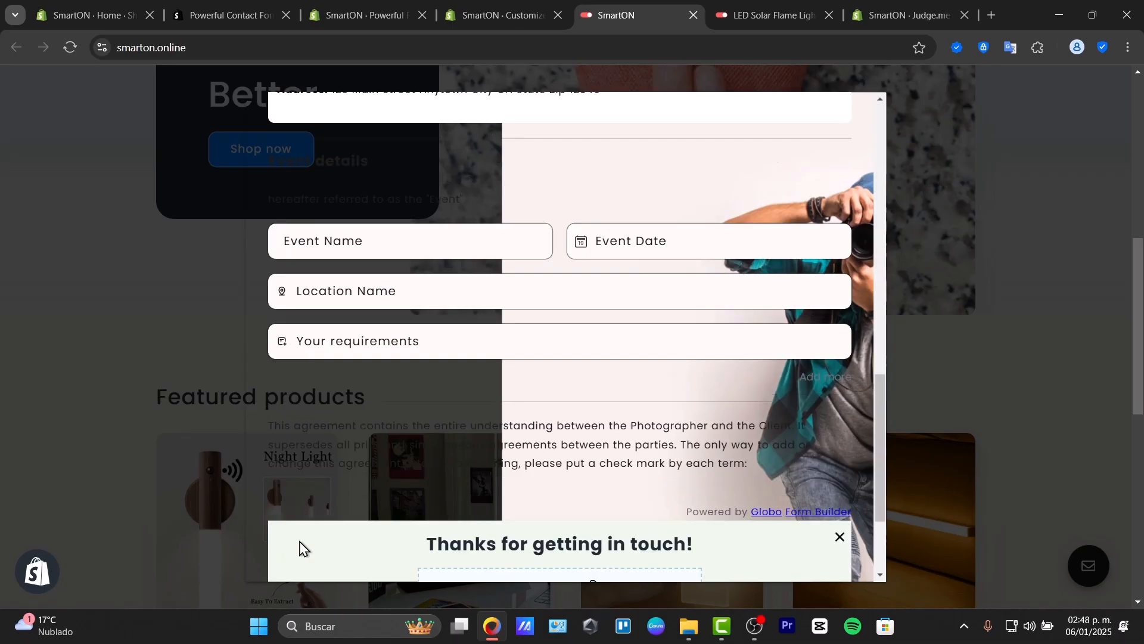
{"action": "scroll", "coordinate": [300, 549], "scroll_direction": "down", "scroll_amount": 5}
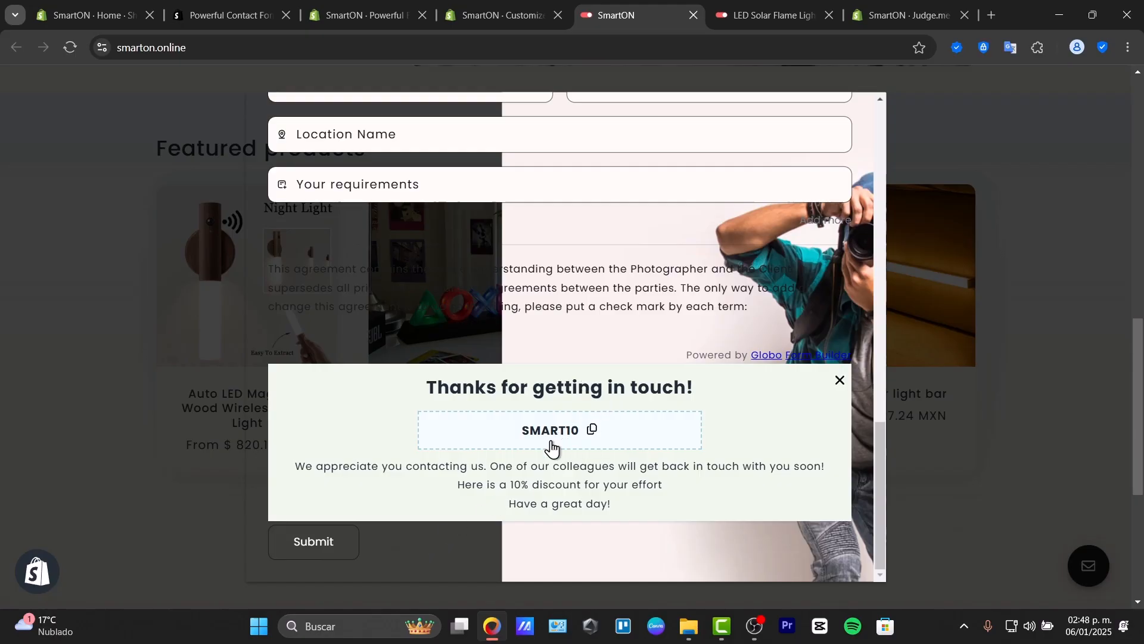
{"action": "left_click", "coordinate": [593, 434]}
{"action": "left_click", "coordinate": [304, 559]}
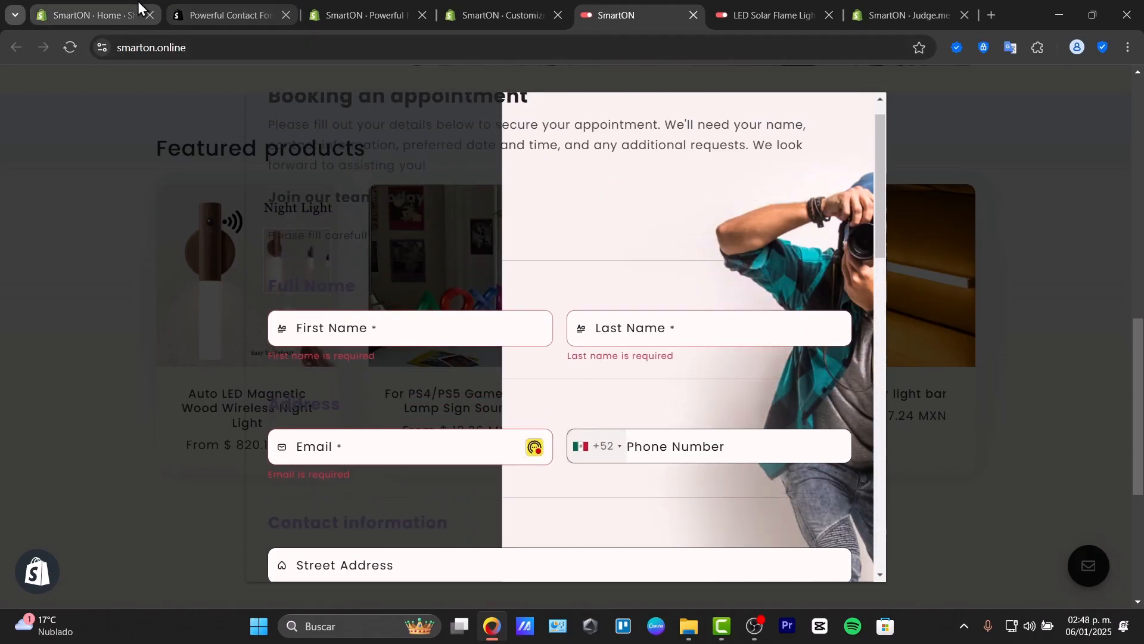
- Return to the Shopify admin home, reload it, and check Powerful Form Builder's dashboard and forms list
{"action": "left_click", "coordinate": [411, 7]}
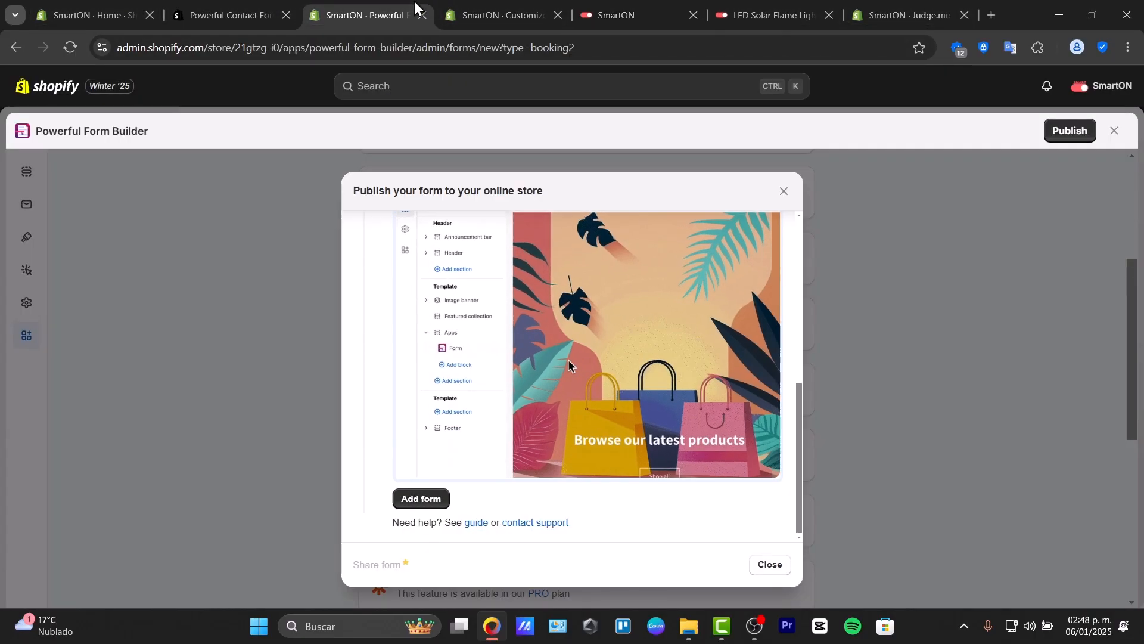
{"action": "left_click", "coordinate": [472, 8]}
{"action": "left_click", "coordinate": [80, 5]}
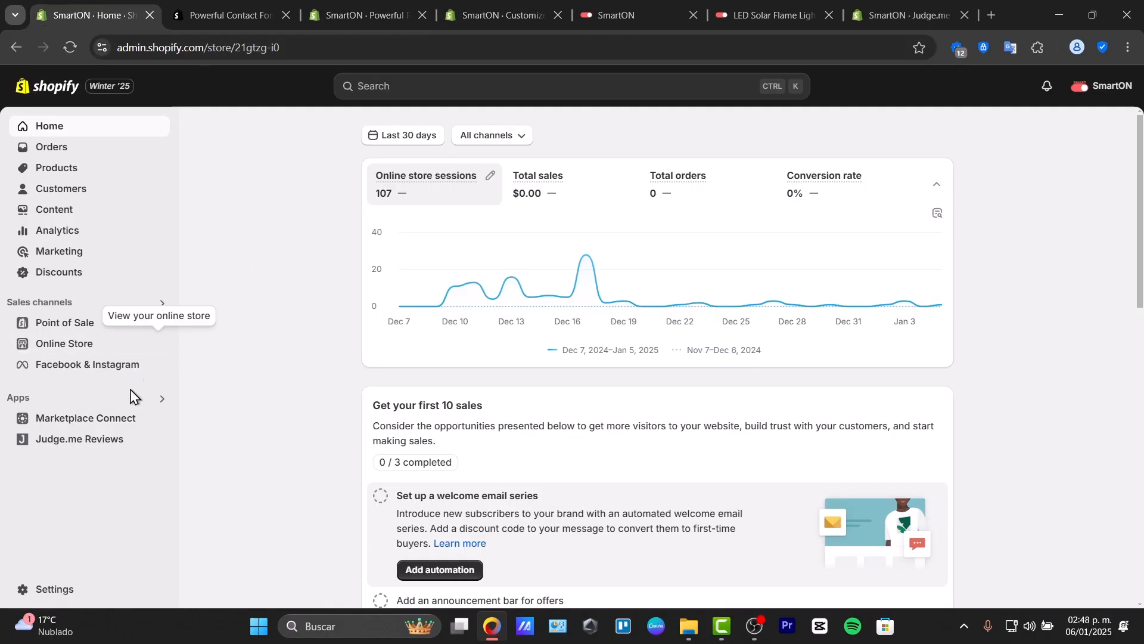
{"action": "left_click", "coordinate": [74, 50]}
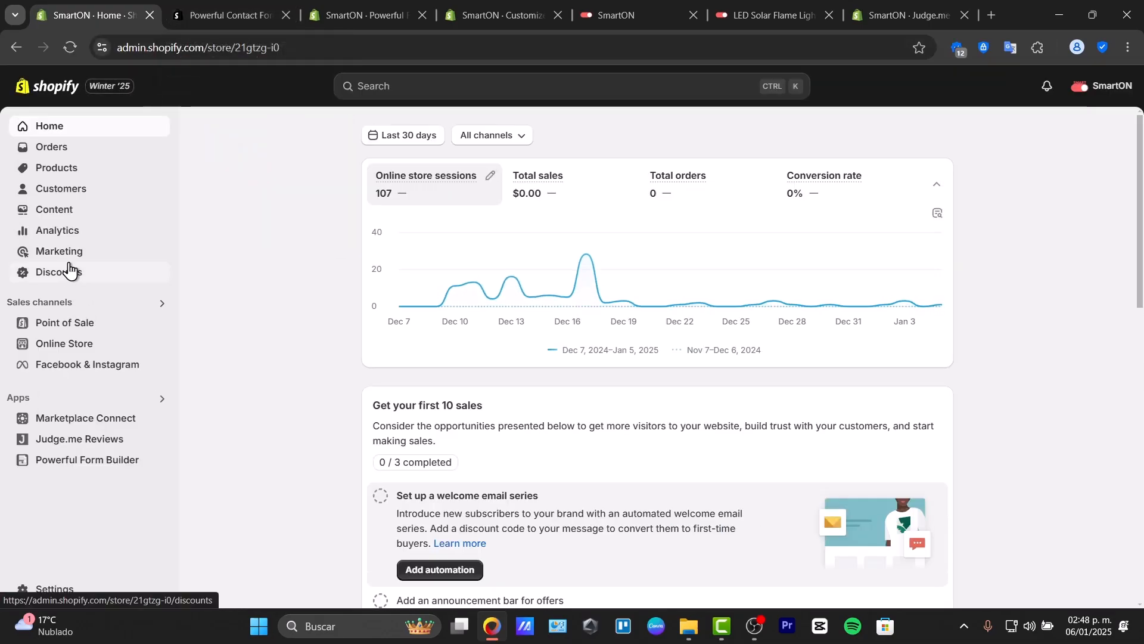
{"action": "left_click", "coordinate": [113, 470]}
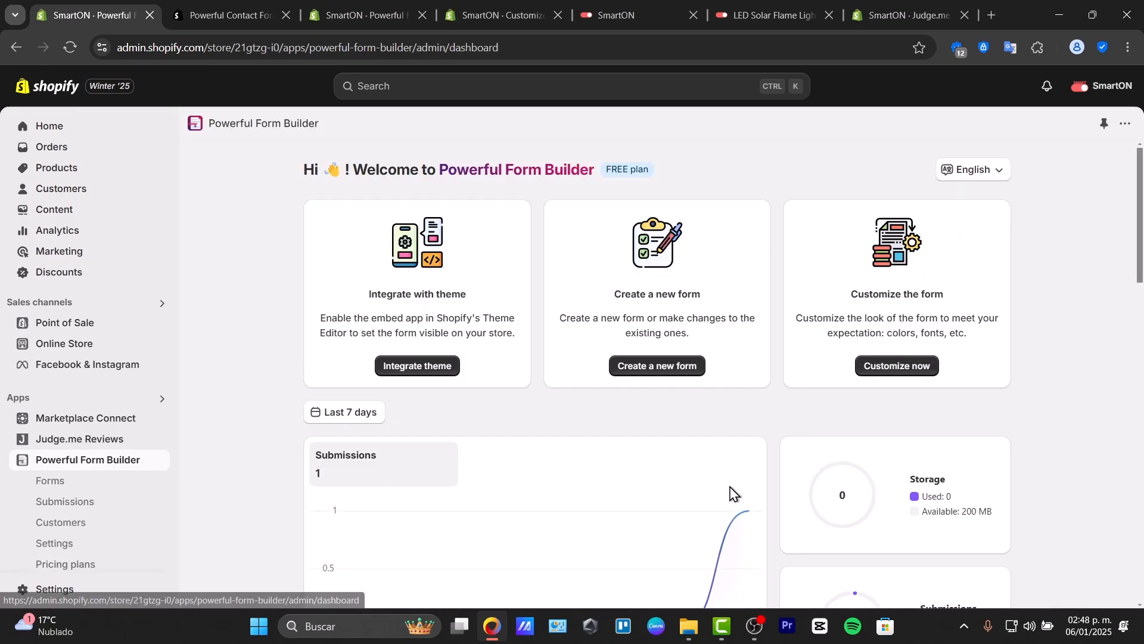
{"action": "scroll", "coordinate": [723, 471], "scroll_direction": "down", "scroll_amount": 9}
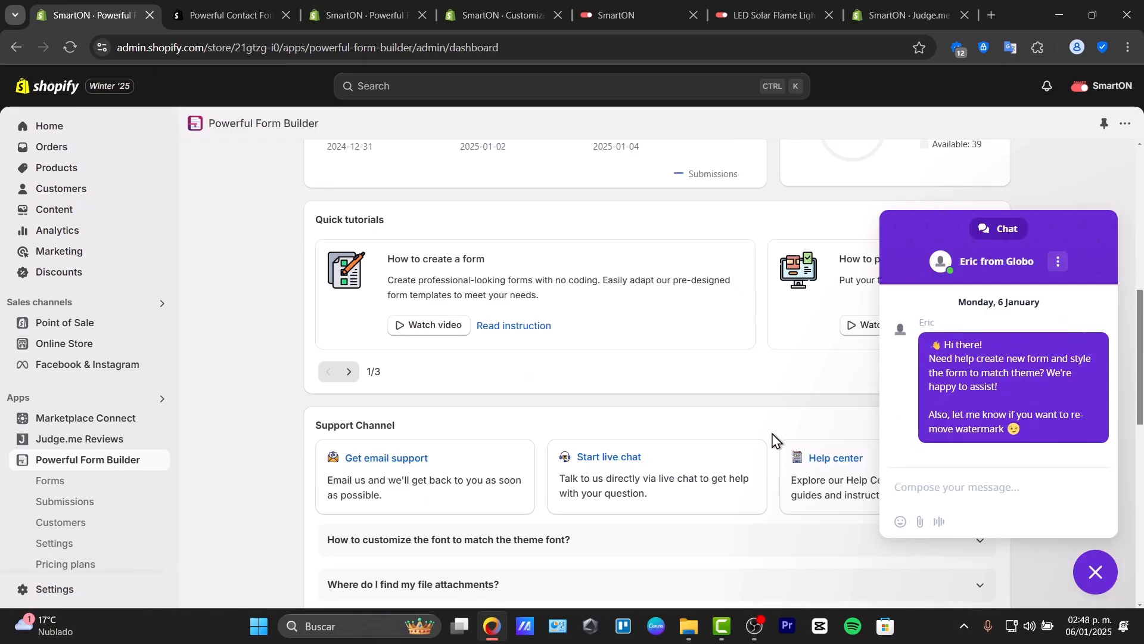
{"action": "left_click", "coordinate": [117, 484]}
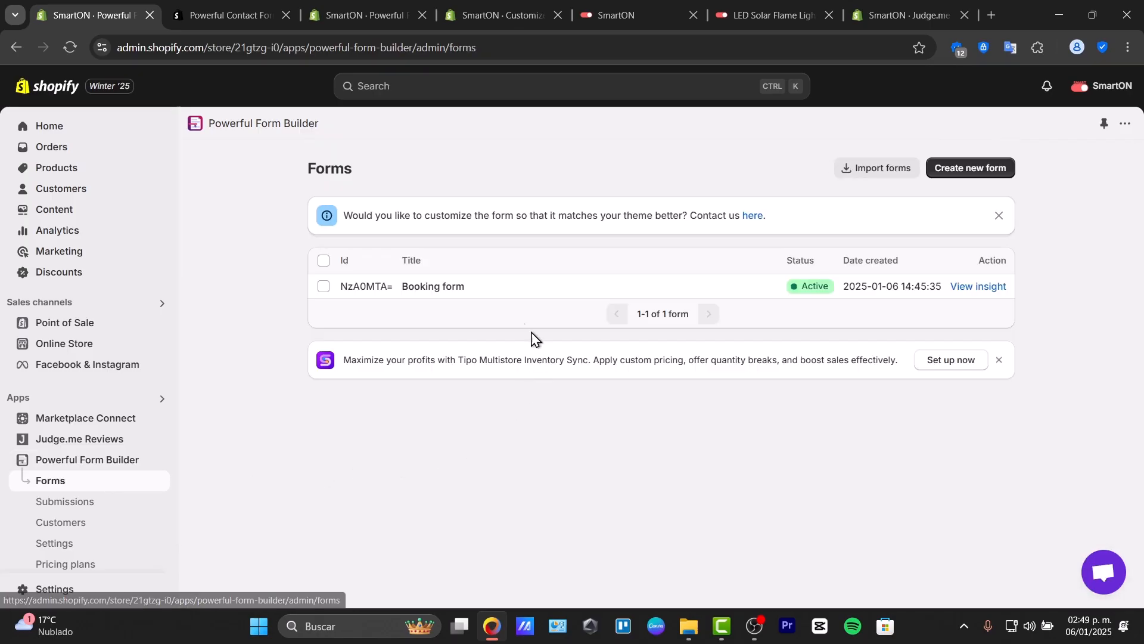
{"action": "left_click", "coordinate": [525, 283]}
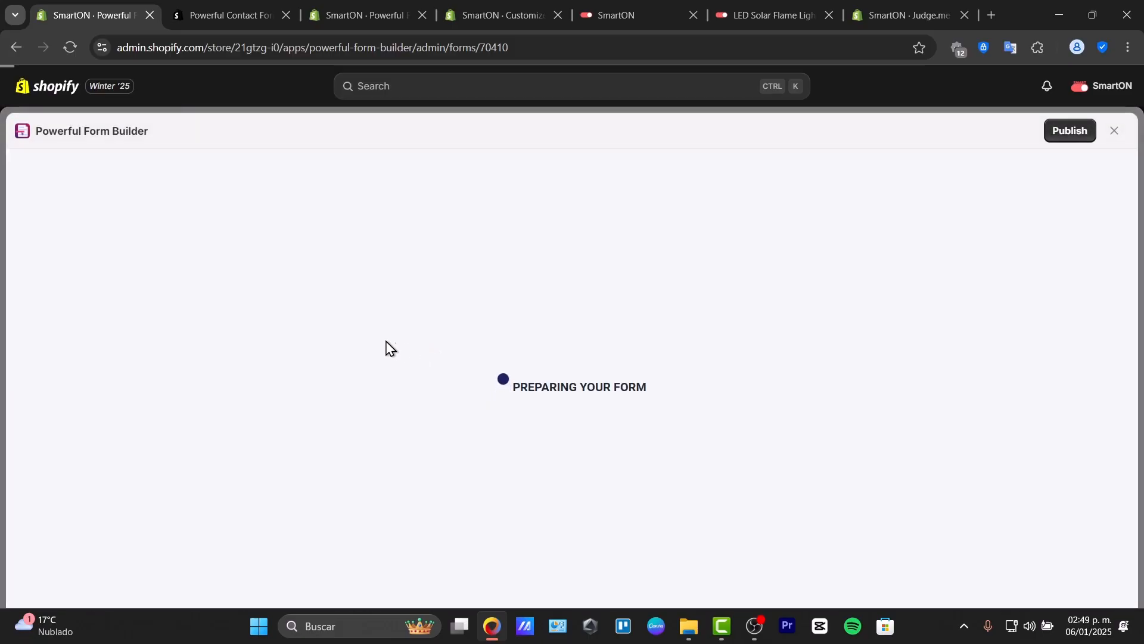
{"action": "left_click", "coordinate": [1120, 132]}
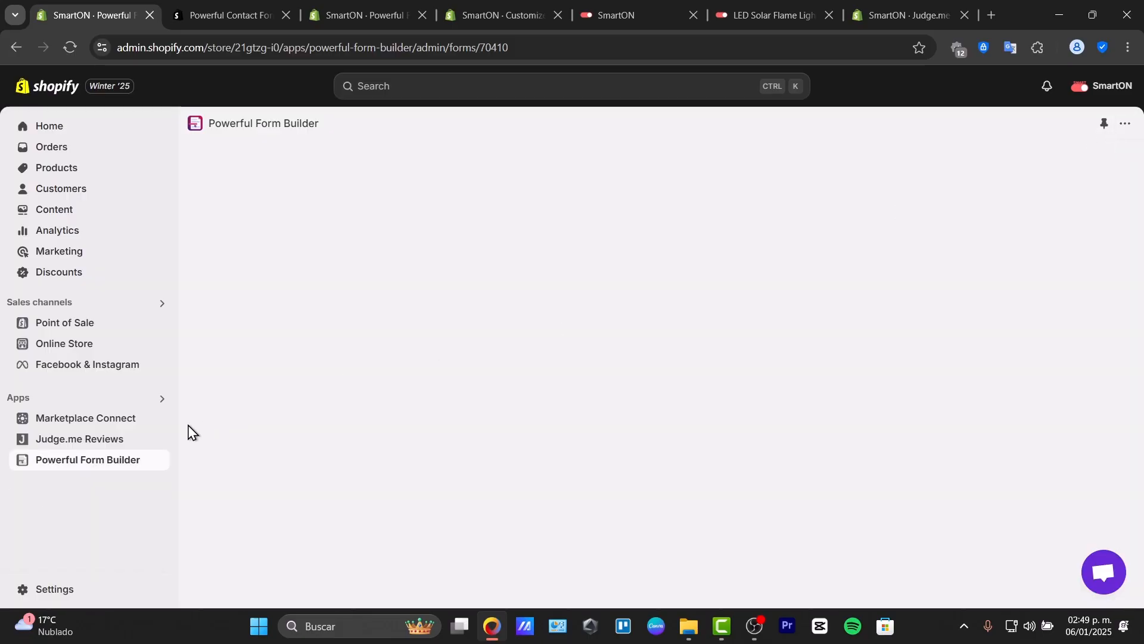
{"action": "left_click", "coordinate": [94, 463]}
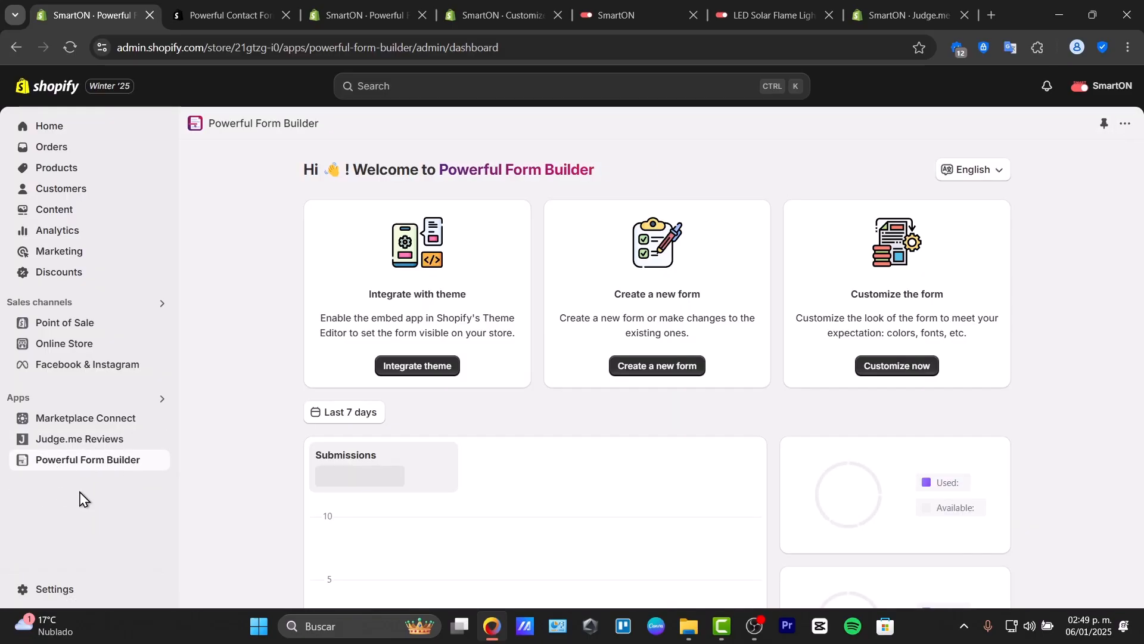
- Open the test entry in Powerful Form Builder's submissions list and review all of its submitted field details
{"action": "left_click", "coordinate": [74, 506]}
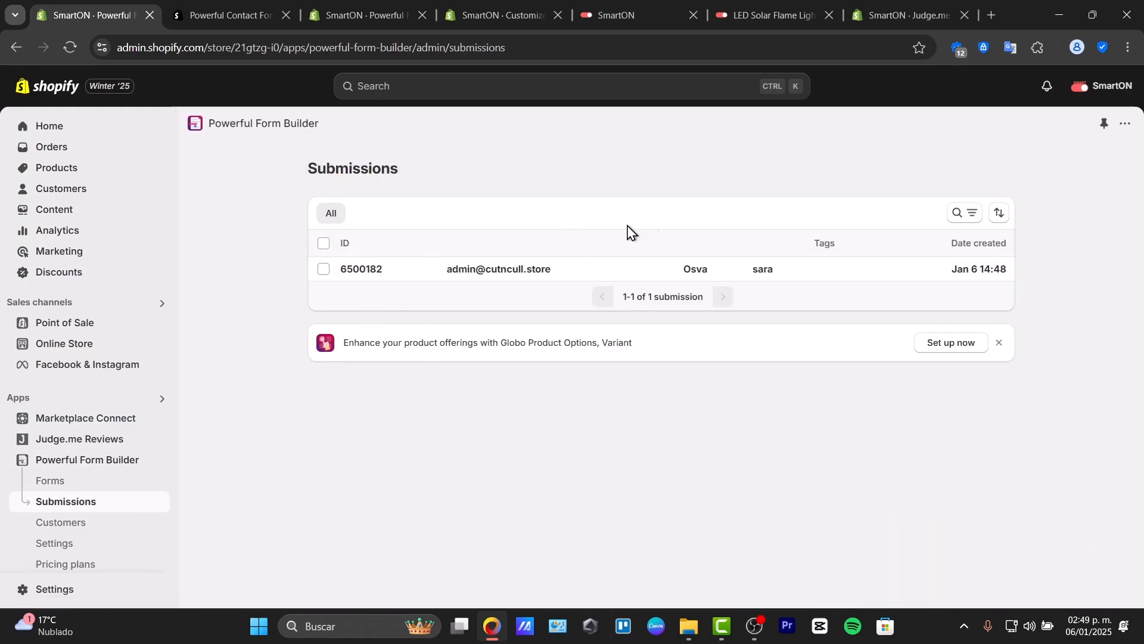
{"action": "left_click", "coordinate": [851, 270]}
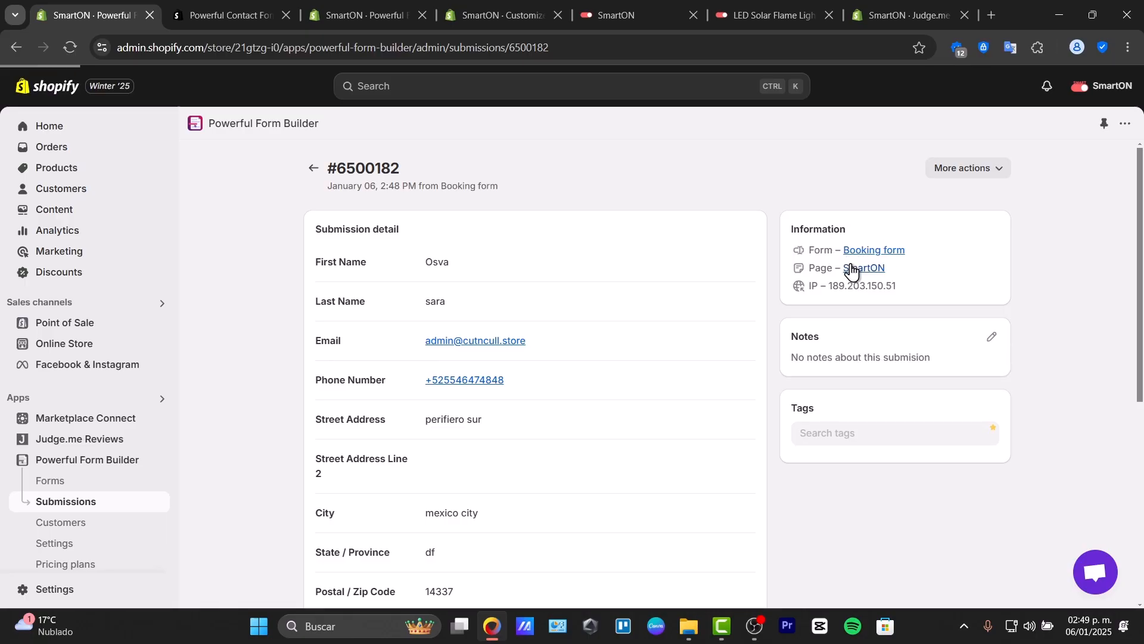
{"action": "scroll", "coordinate": [852, 272], "scroll_direction": "down", "scroll_amount": 5}
{"action": "scroll", "coordinate": [851, 272], "scroll_direction": "down", "scroll_amount": 2}
{"action": "scroll", "coordinate": [852, 272], "scroll_direction": "up", "scroll_amount": 6}
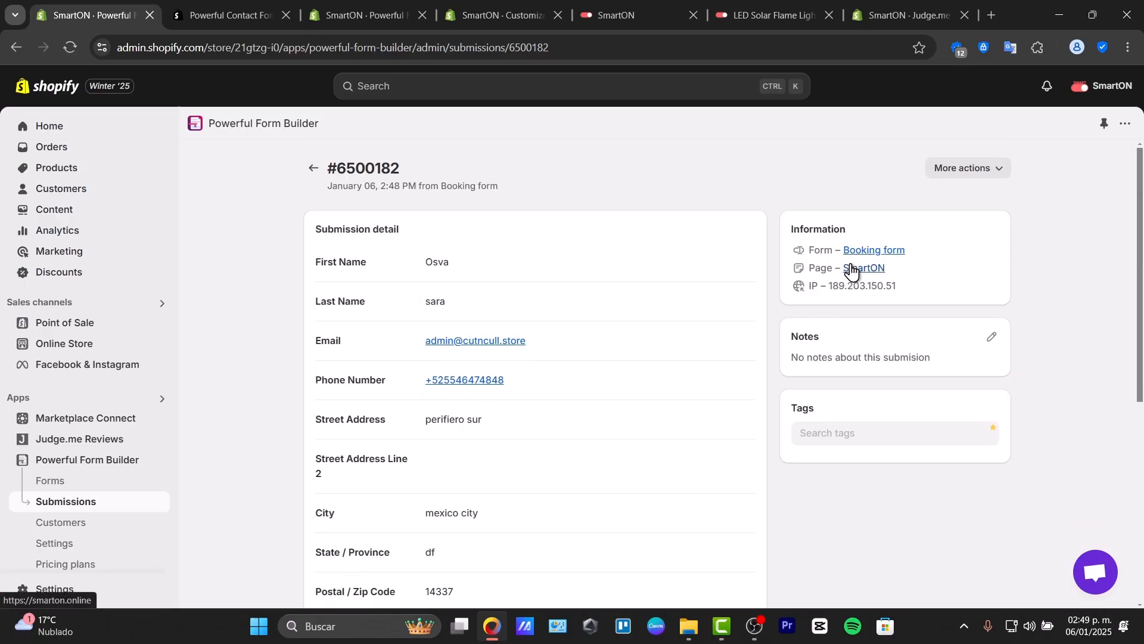